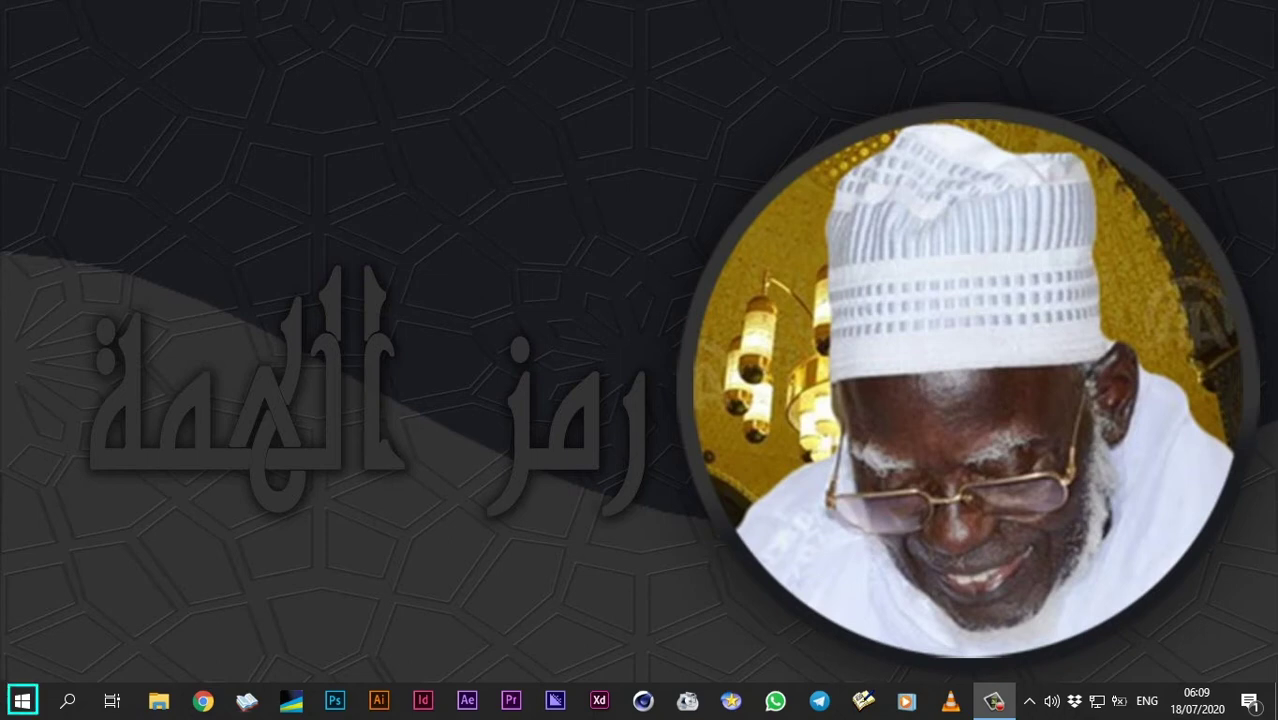
- Open the Alimentation et mise en veille page in the Windows system settings
key(super)
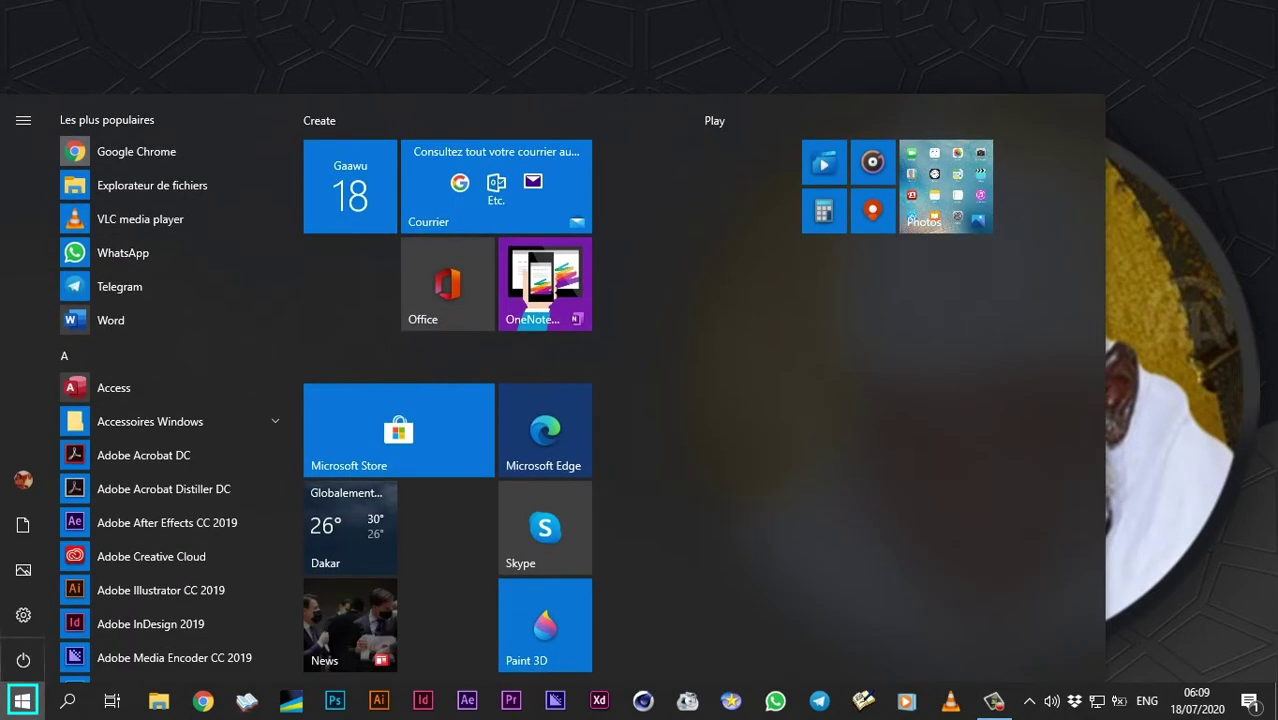
click(23, 615)
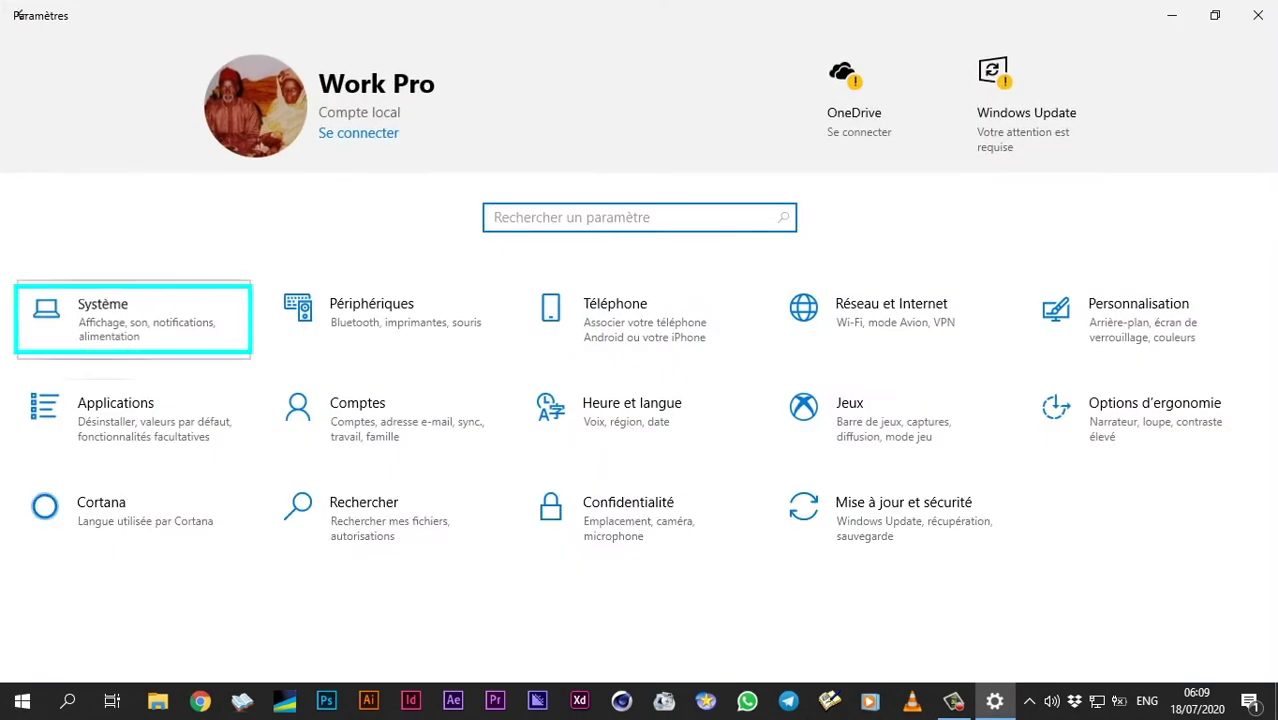
click(133, 320)
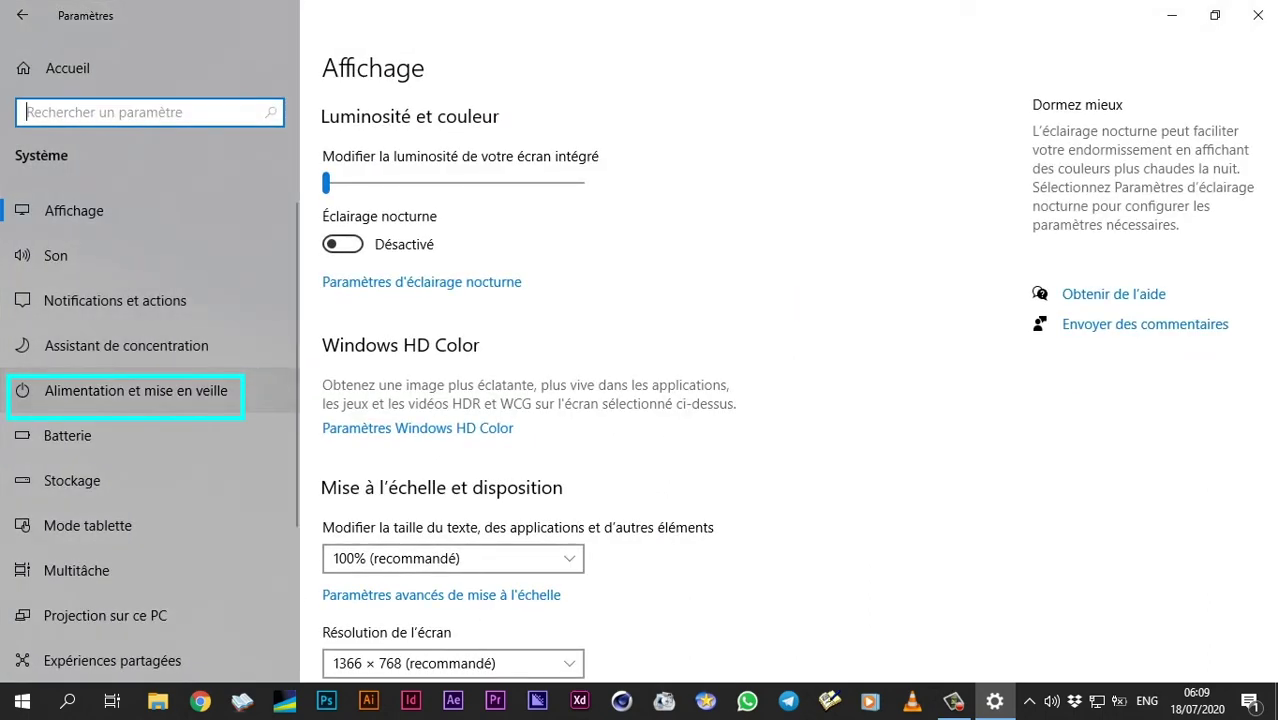
click(135, 390)
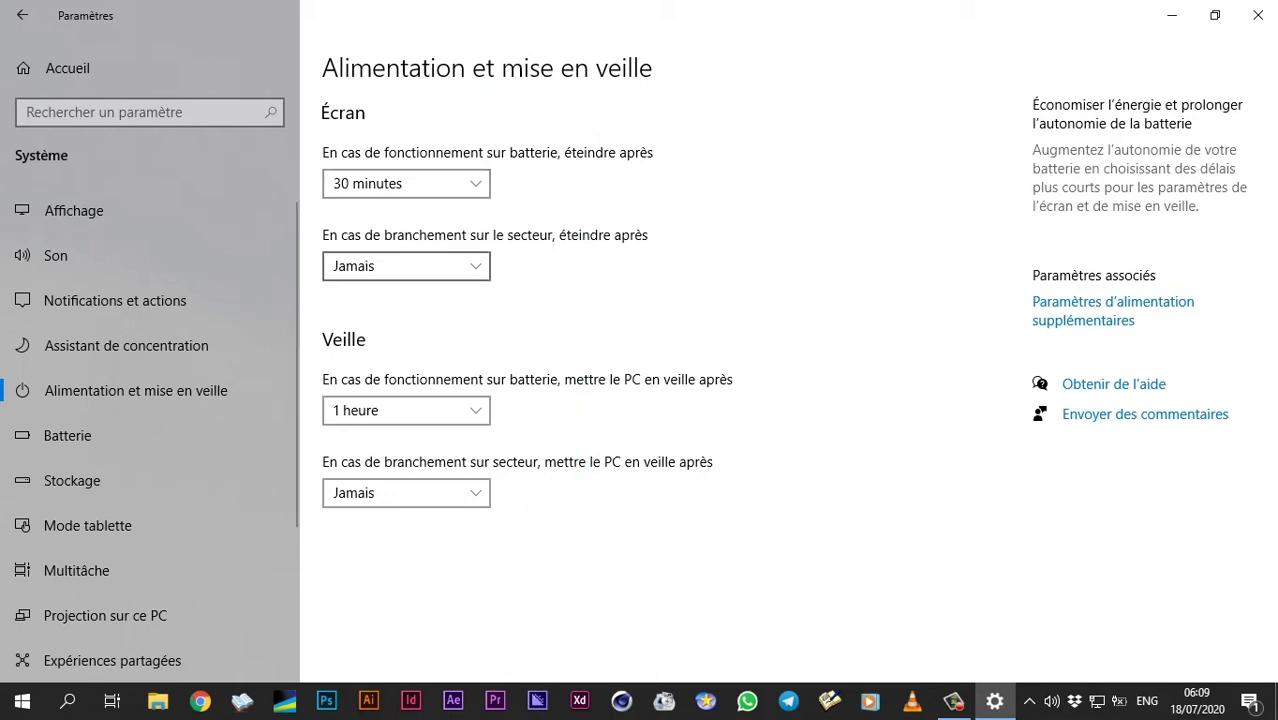
- Examine the delays offered for turning off the screen on battery power, leaving the current choice in place
click(406, 183)
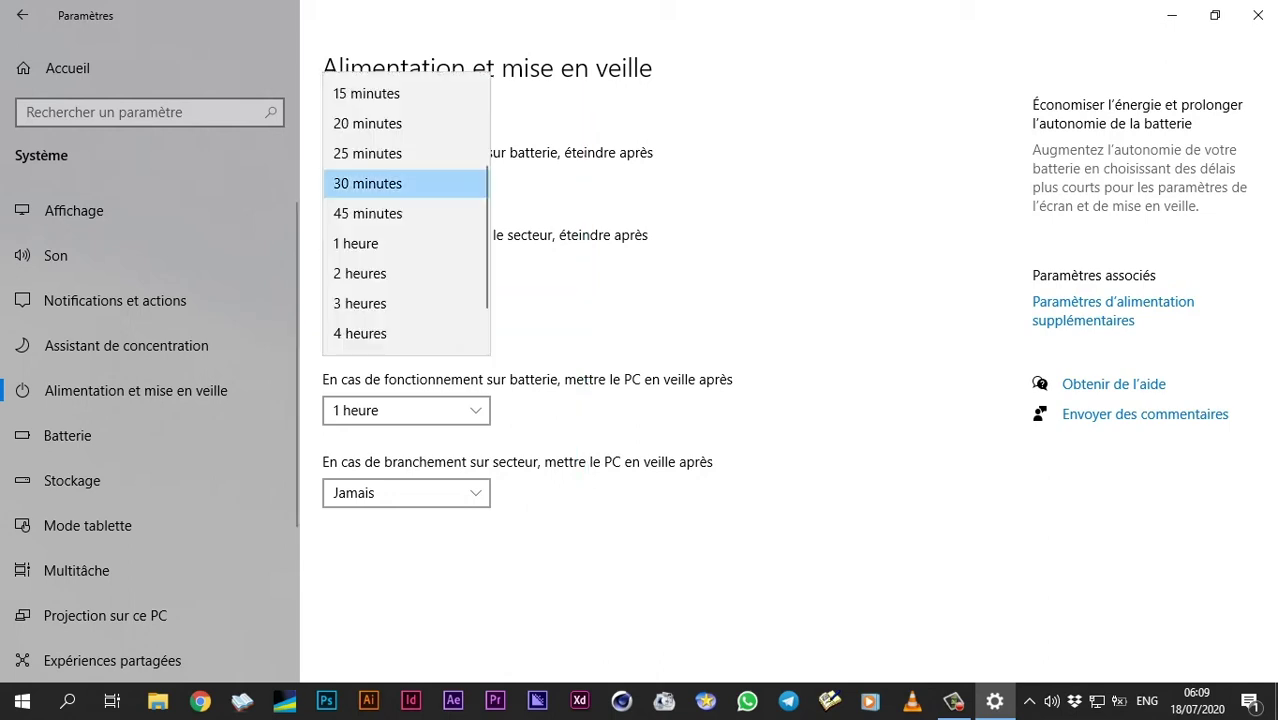
key(Escape)
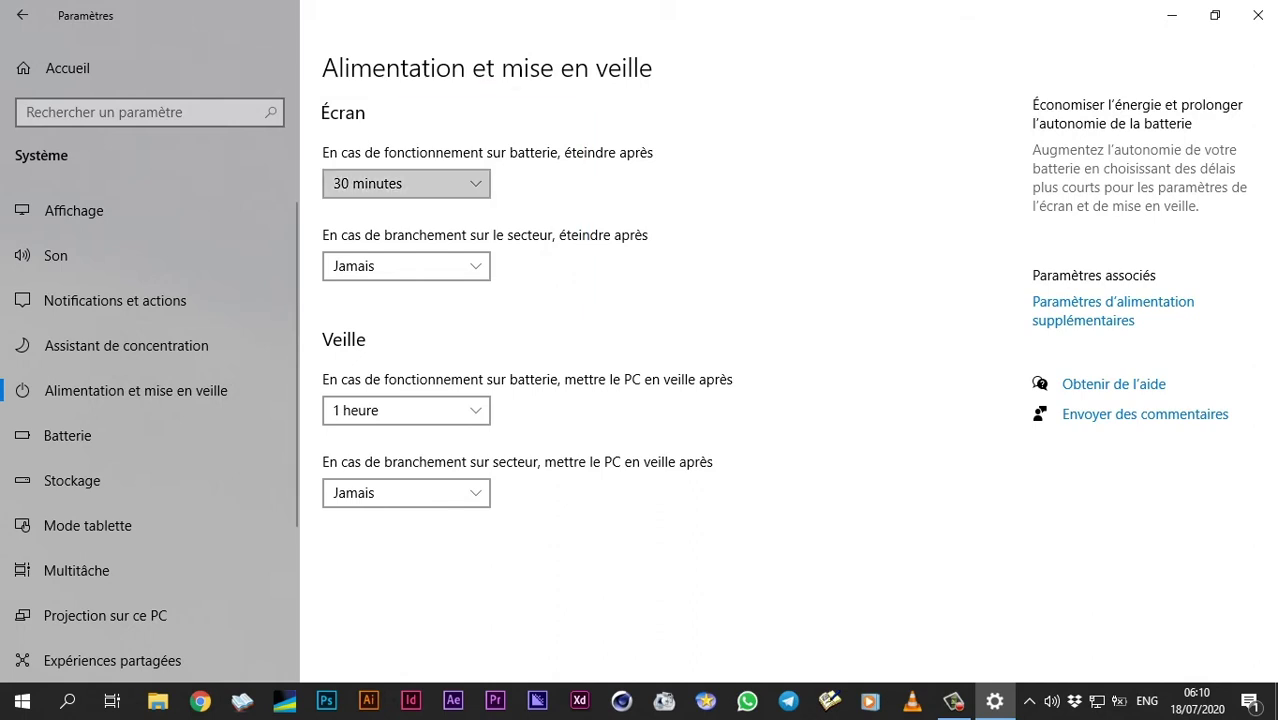
click(406, 183)
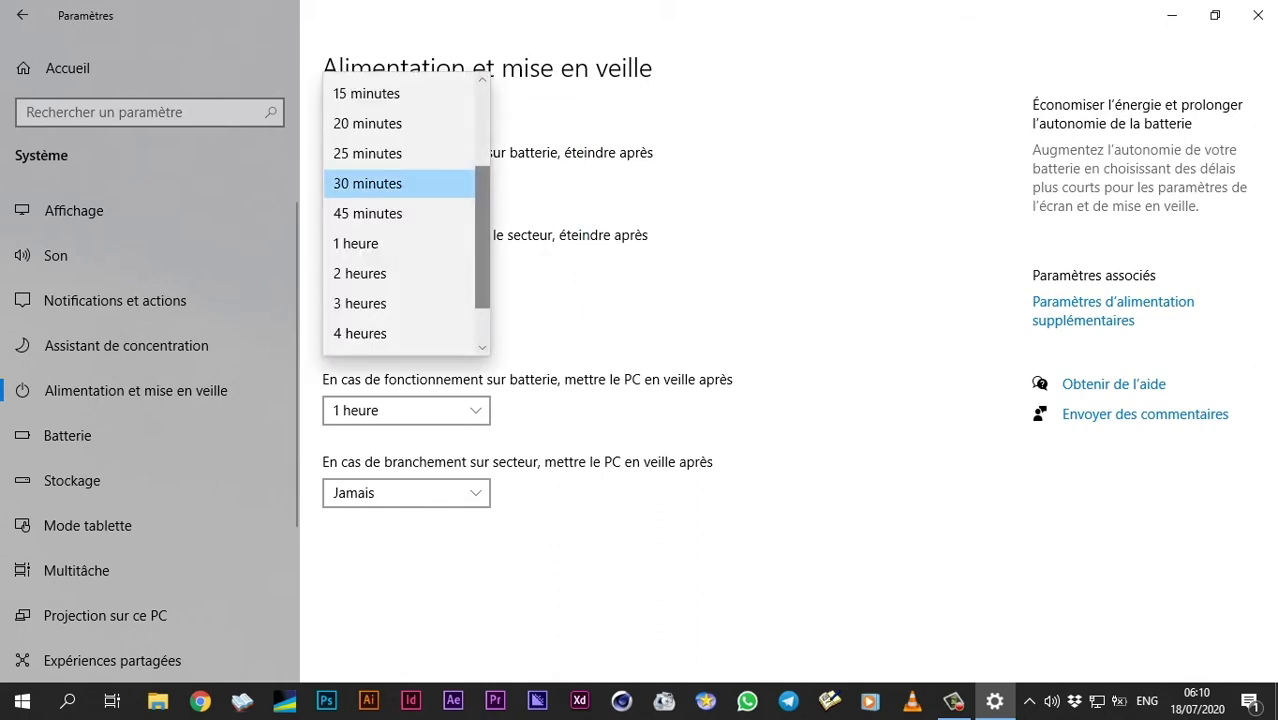
scroll(406, 215, up, 2)
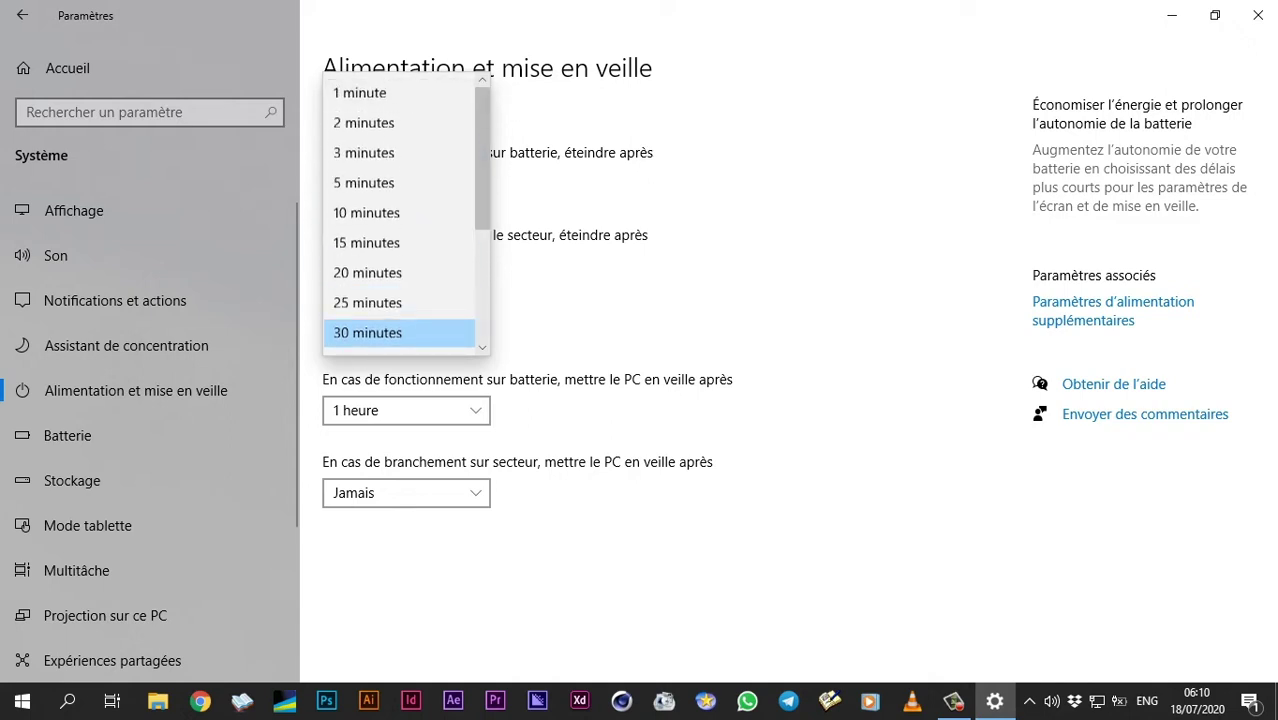
scroll(406, 215, down, 3)
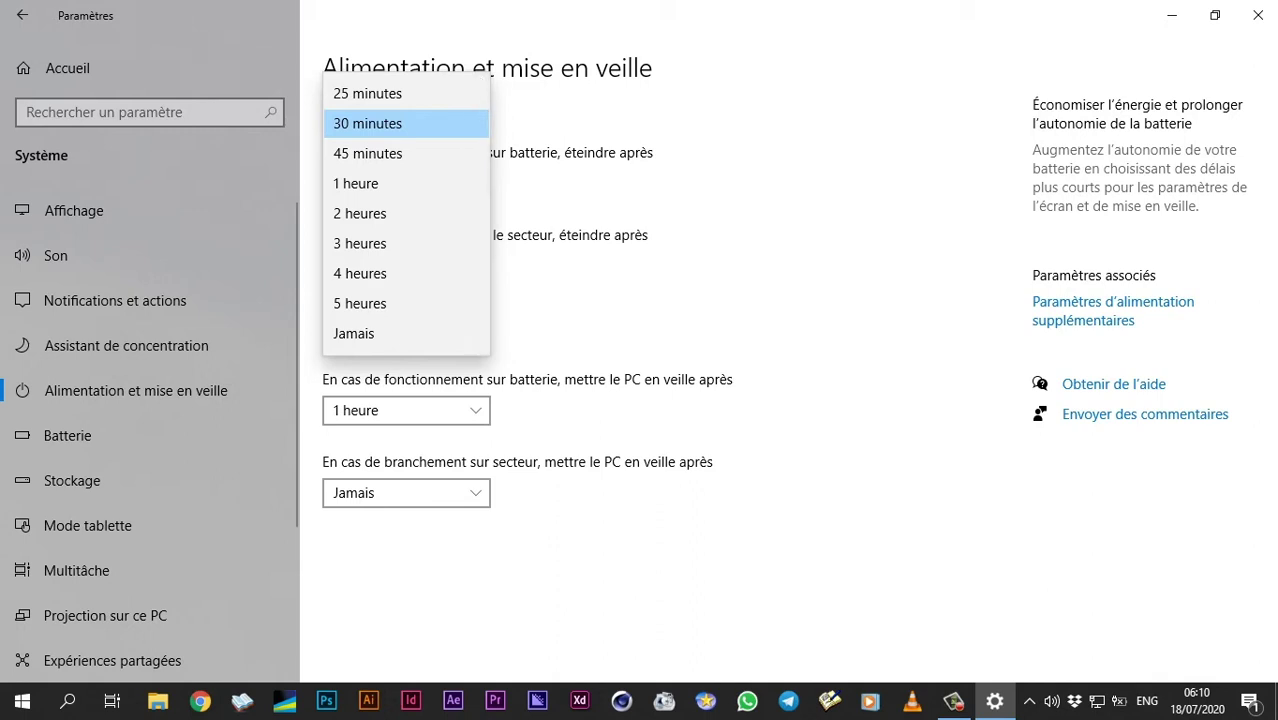
key(Escape)
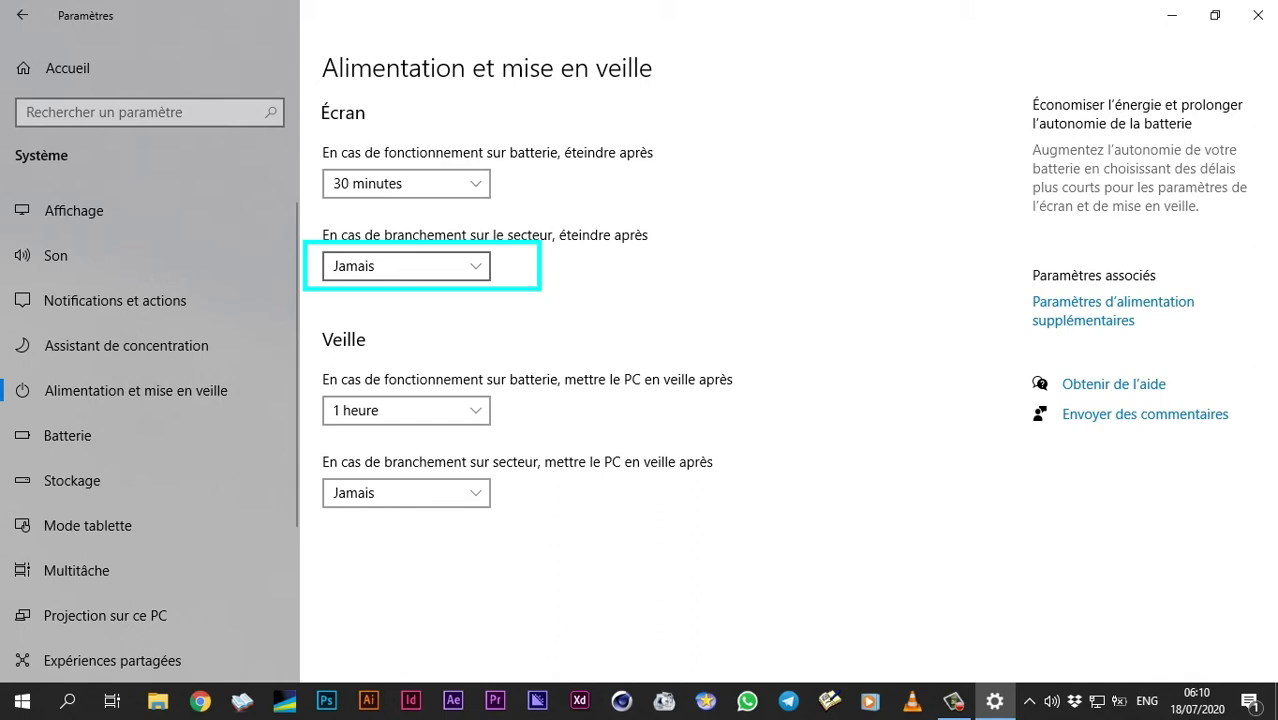
- Examine the delays offered for turning off the screen when plugged in and for sleep on battery power
click(405, 265)
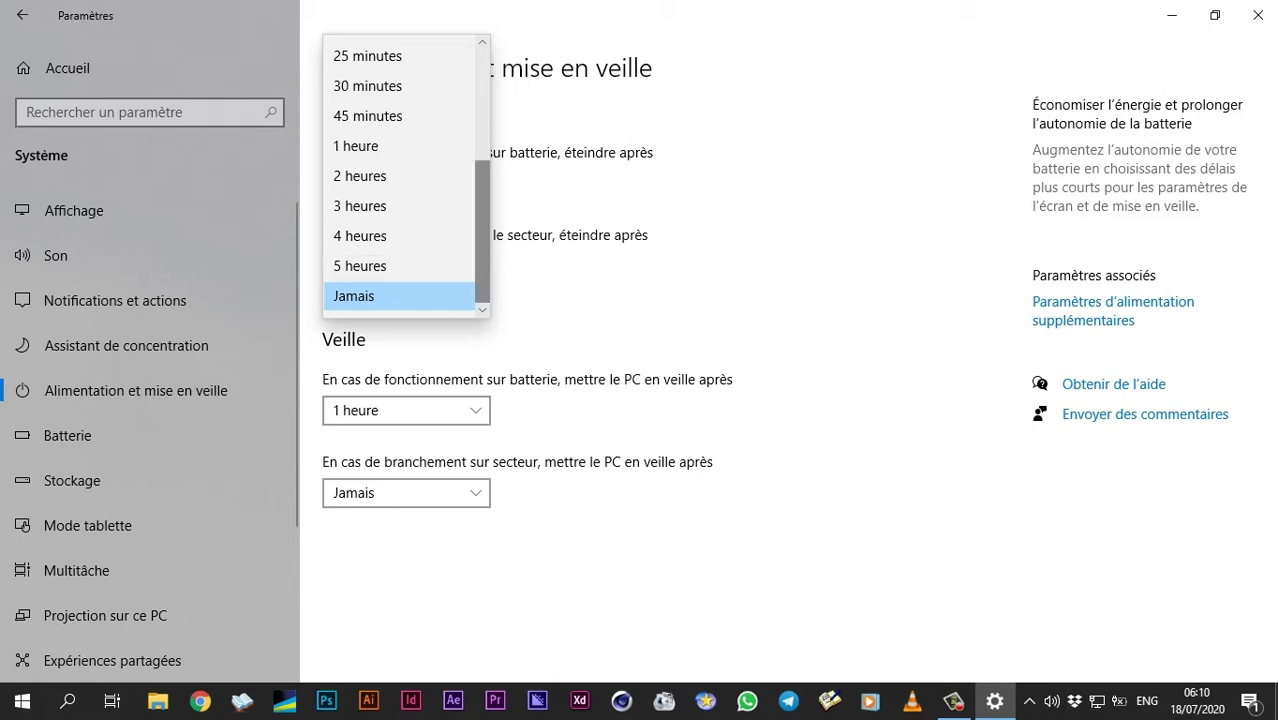
scroll(405, 180, up, 1)
scroll(405, 175, up, 2)
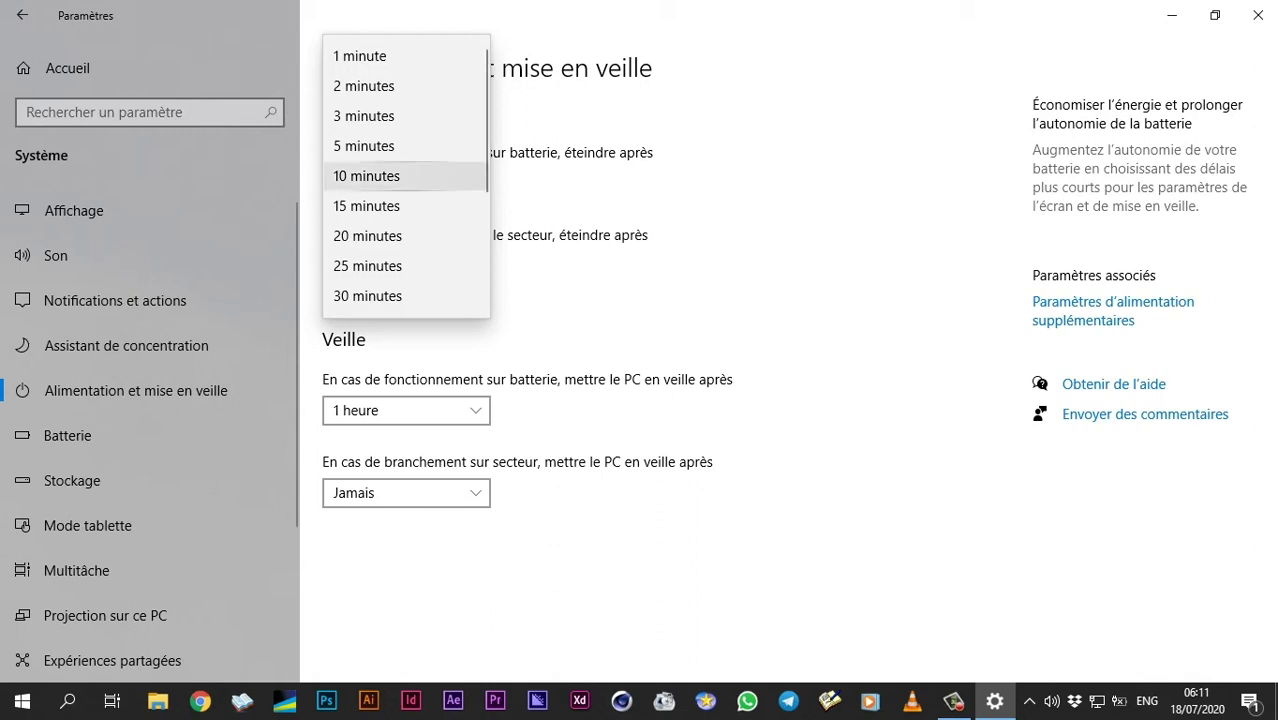
click(367, 295)
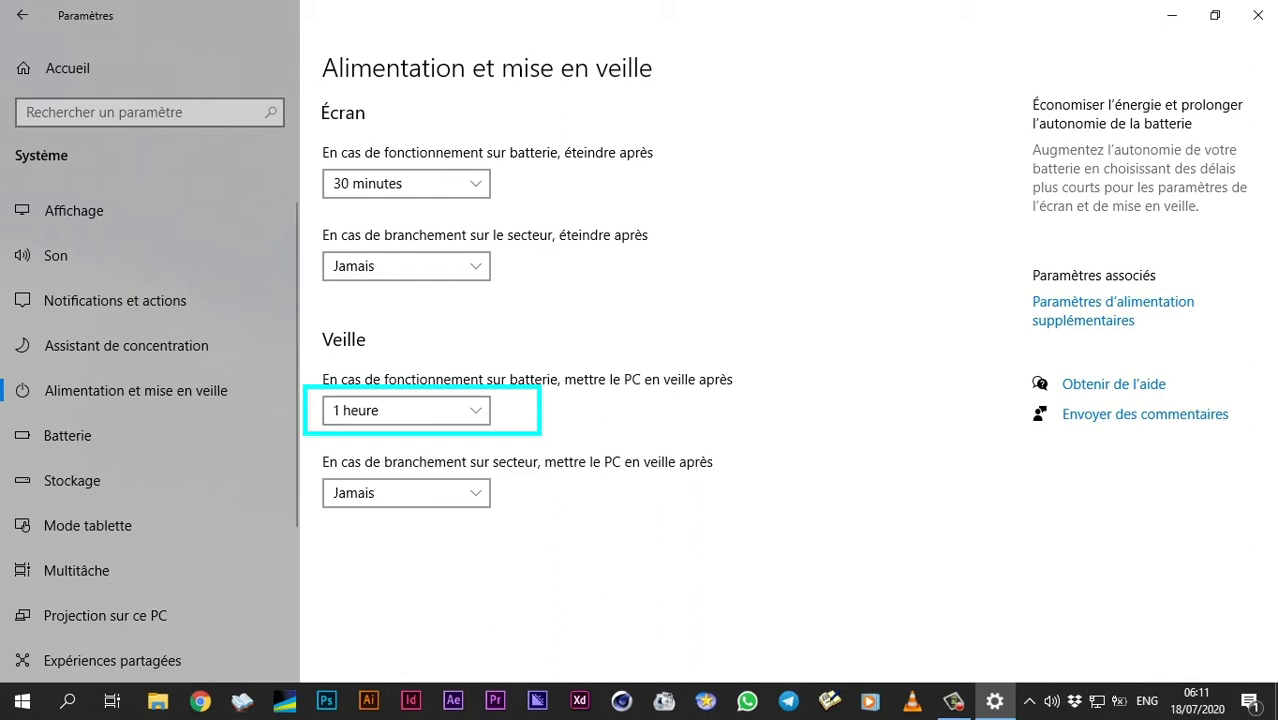
click(406, 410)
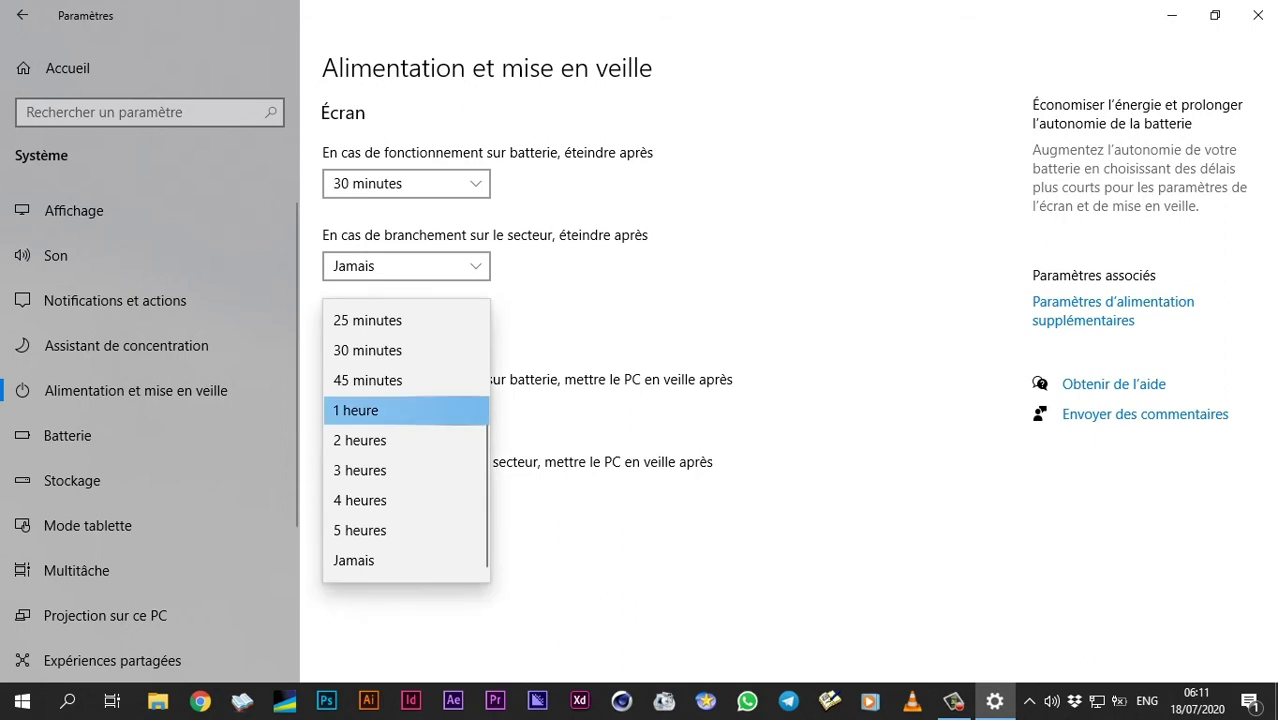
click(406, 410)
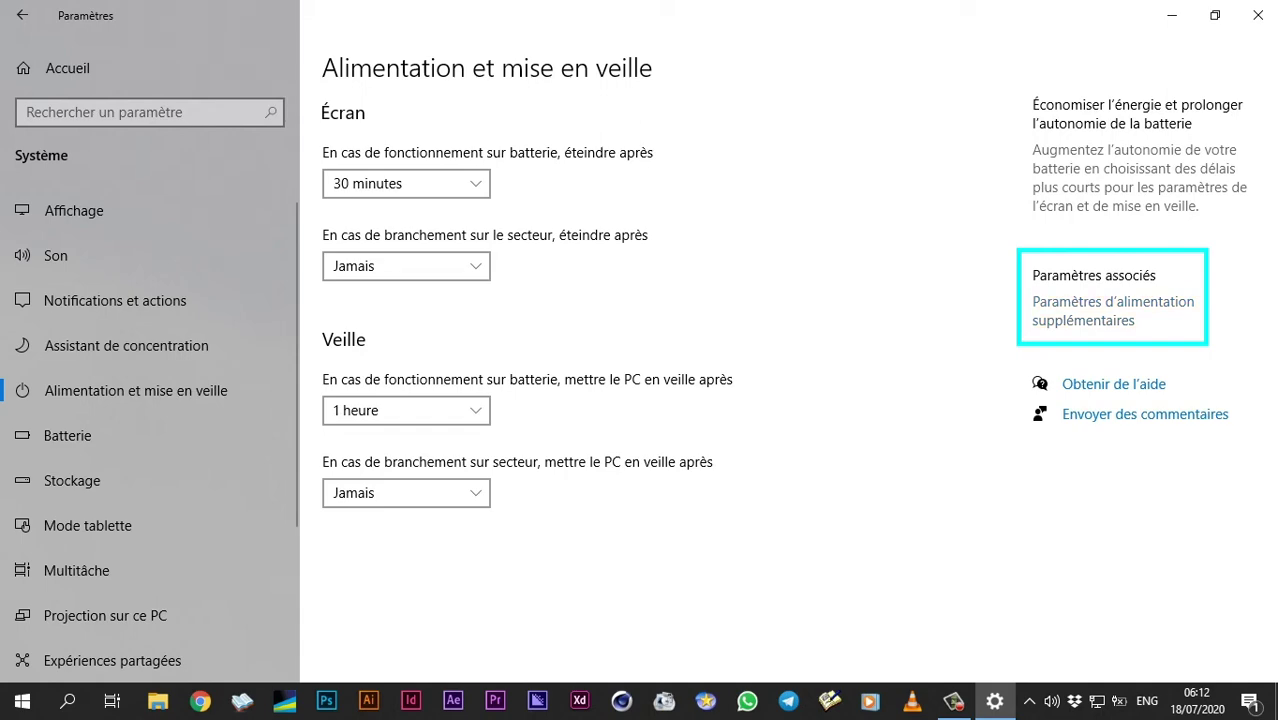
- Open the additional power settings, display the Utilisation normale plan's settings and compare them with the Alimentation et mise en veille page
click(1112, 311)
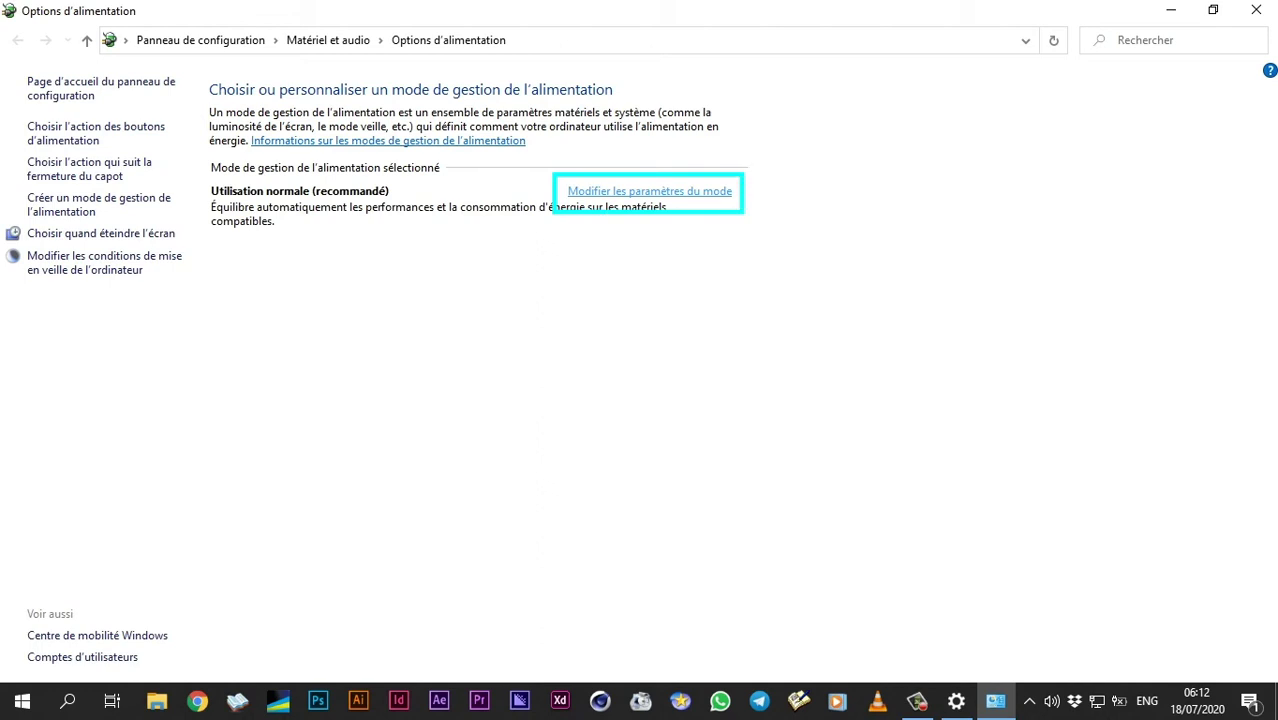
click(649, 191)
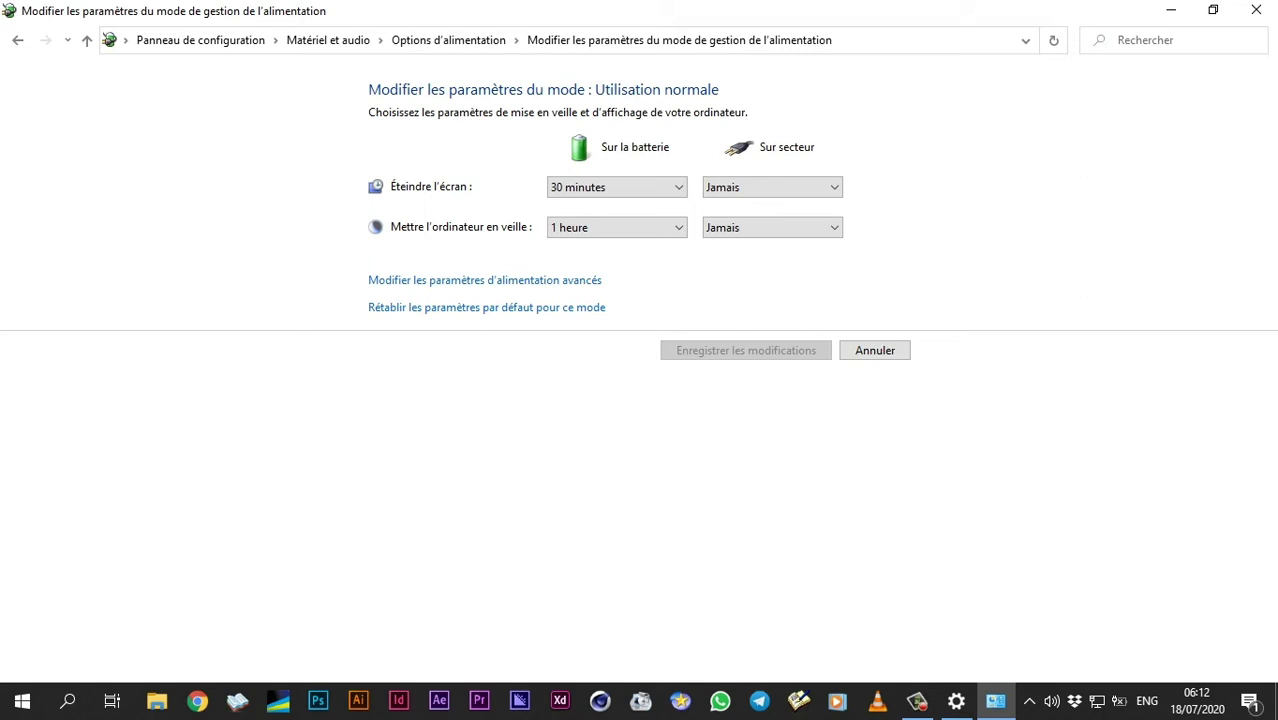
click(956, 701)
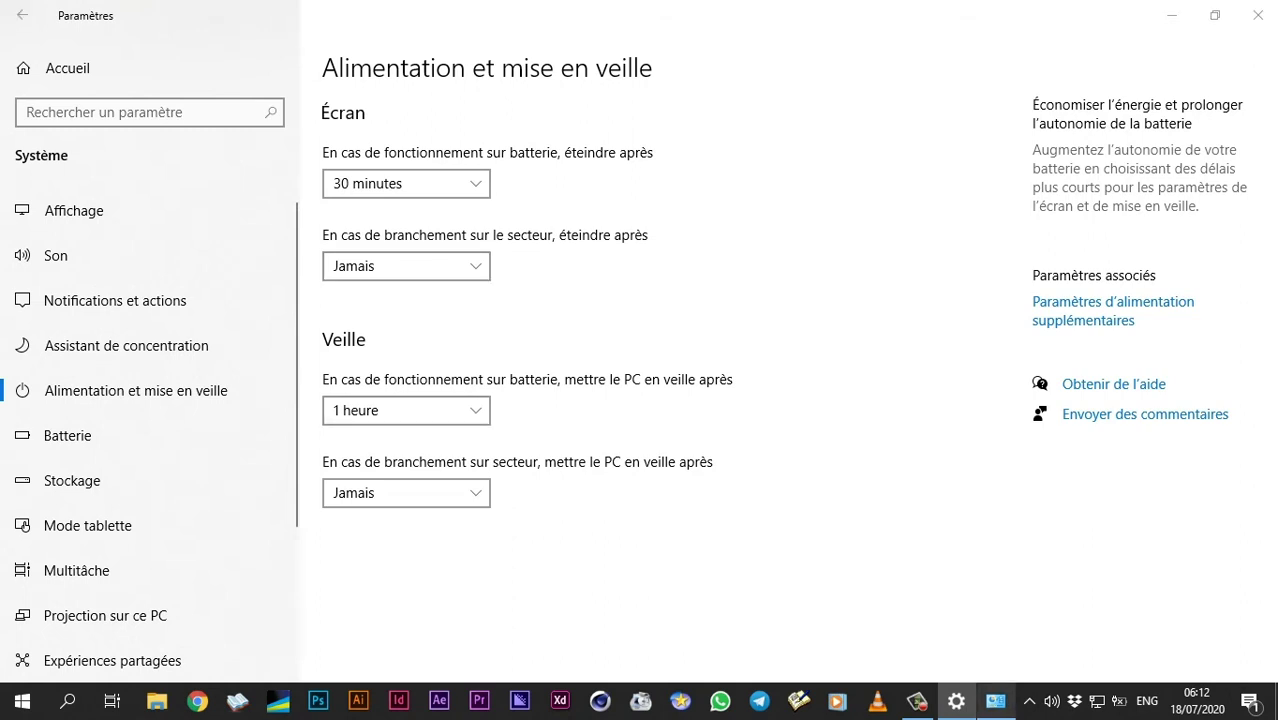
click(995, 701)
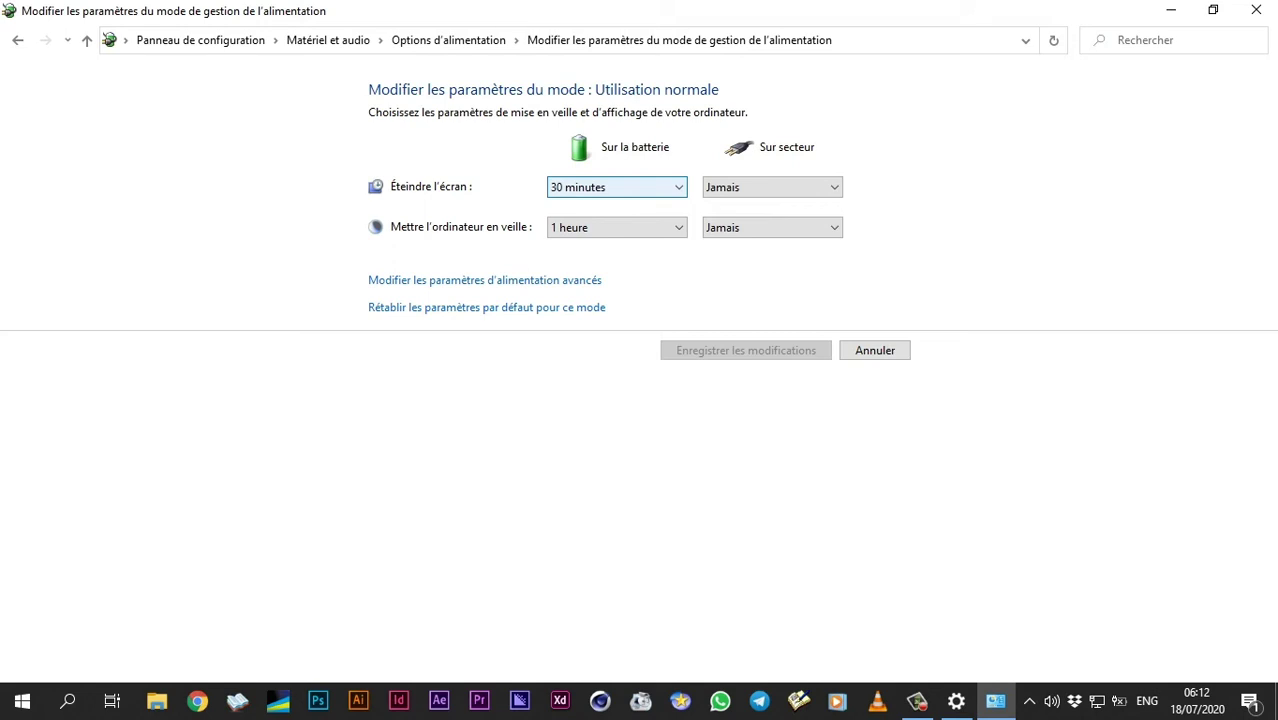
- Check the pages for choosing when to turn off the screen and changing sleep conditions against the Settings page
click(17, 40)
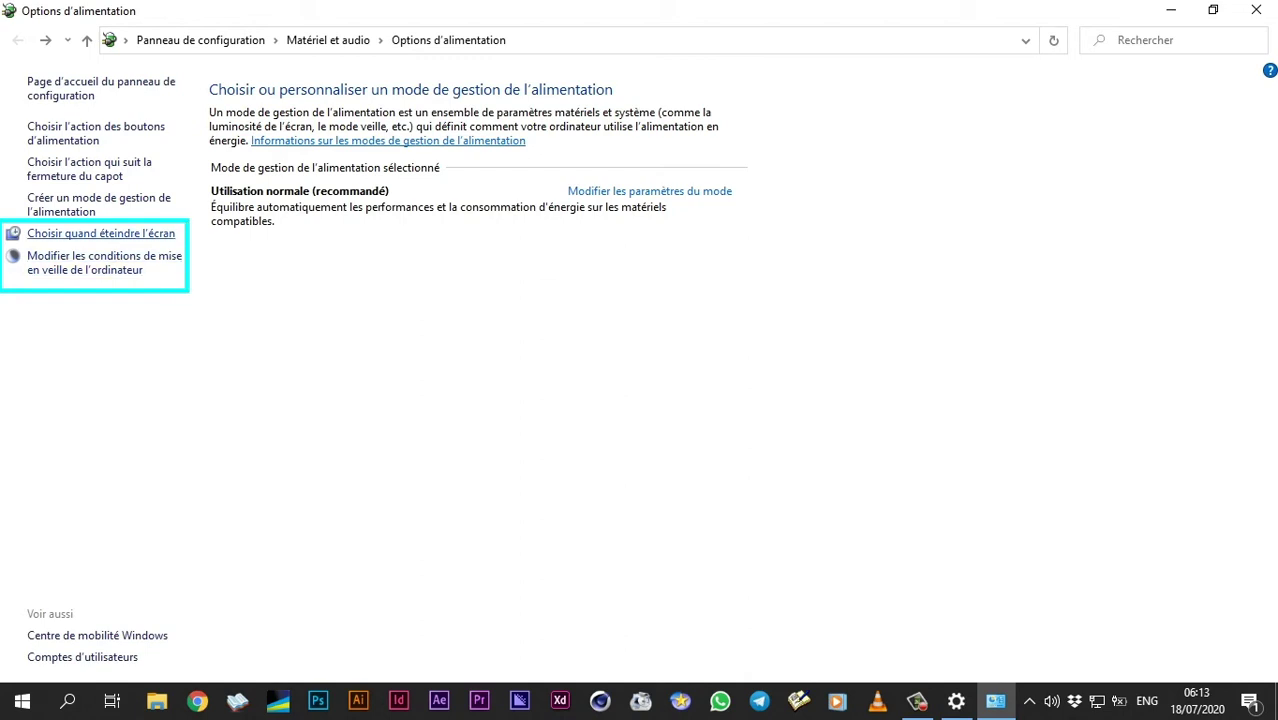
click(100, 233)
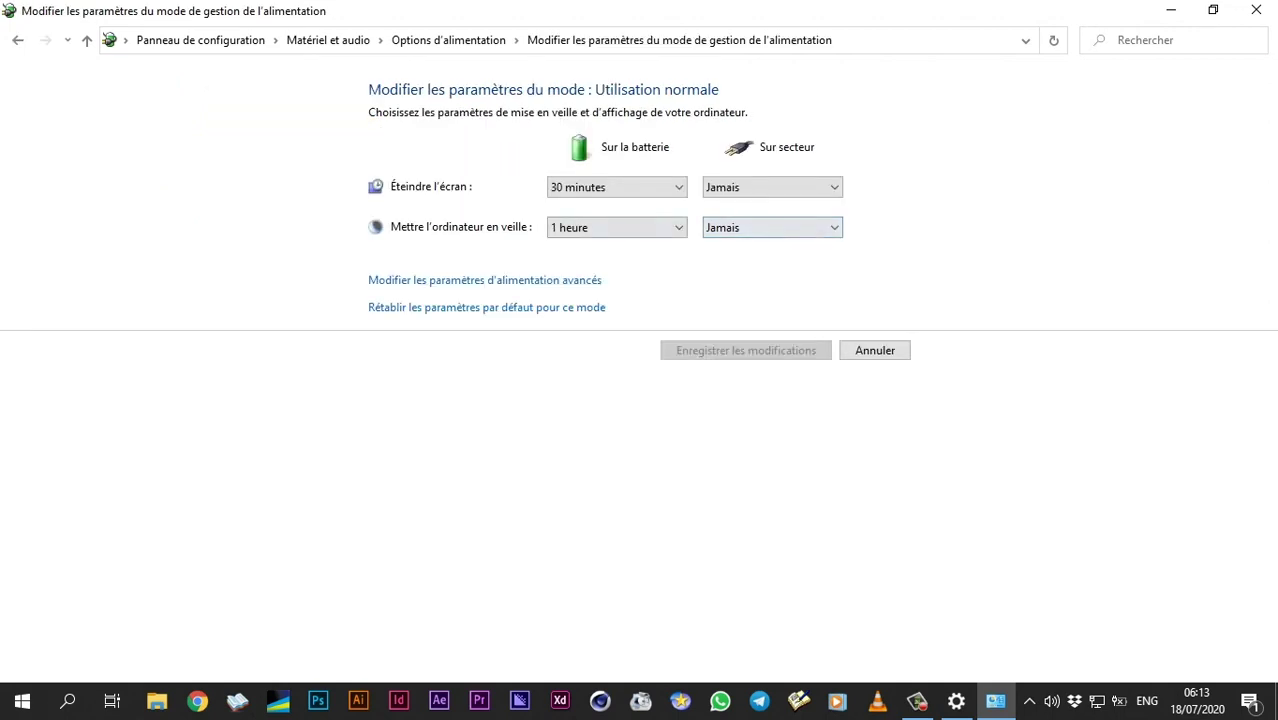
click(17, 40)
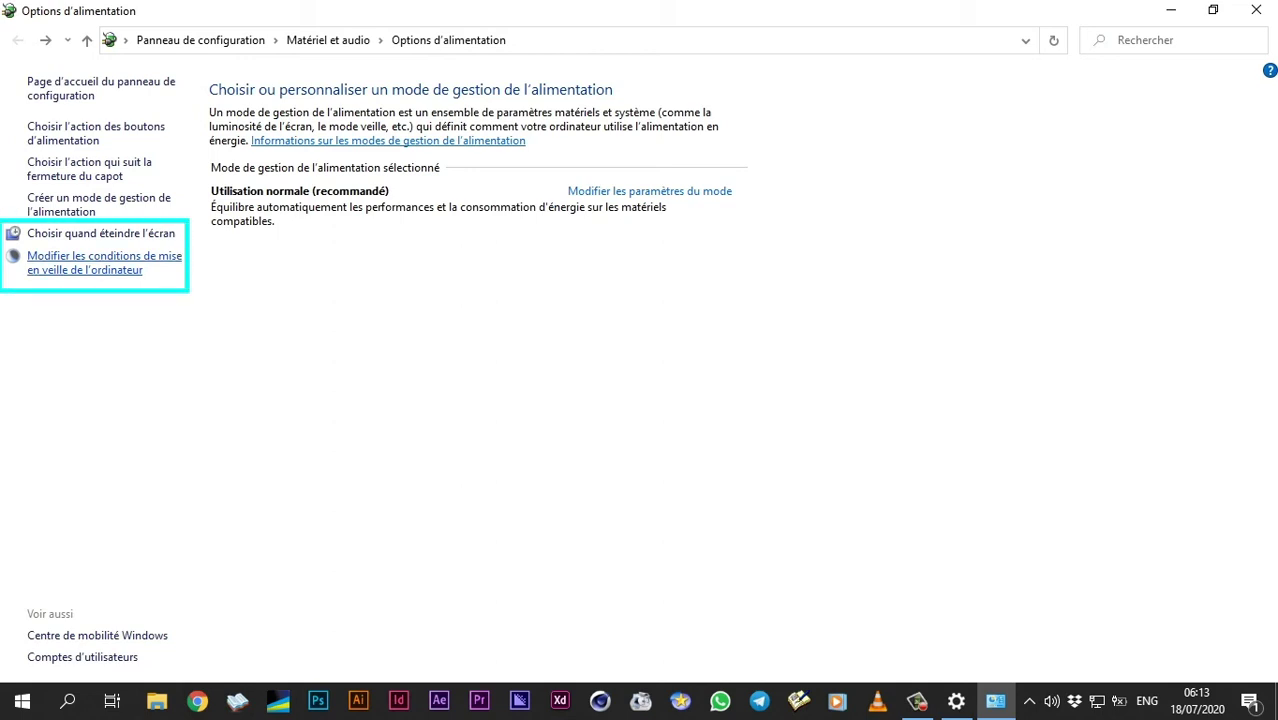
click(104, 263)
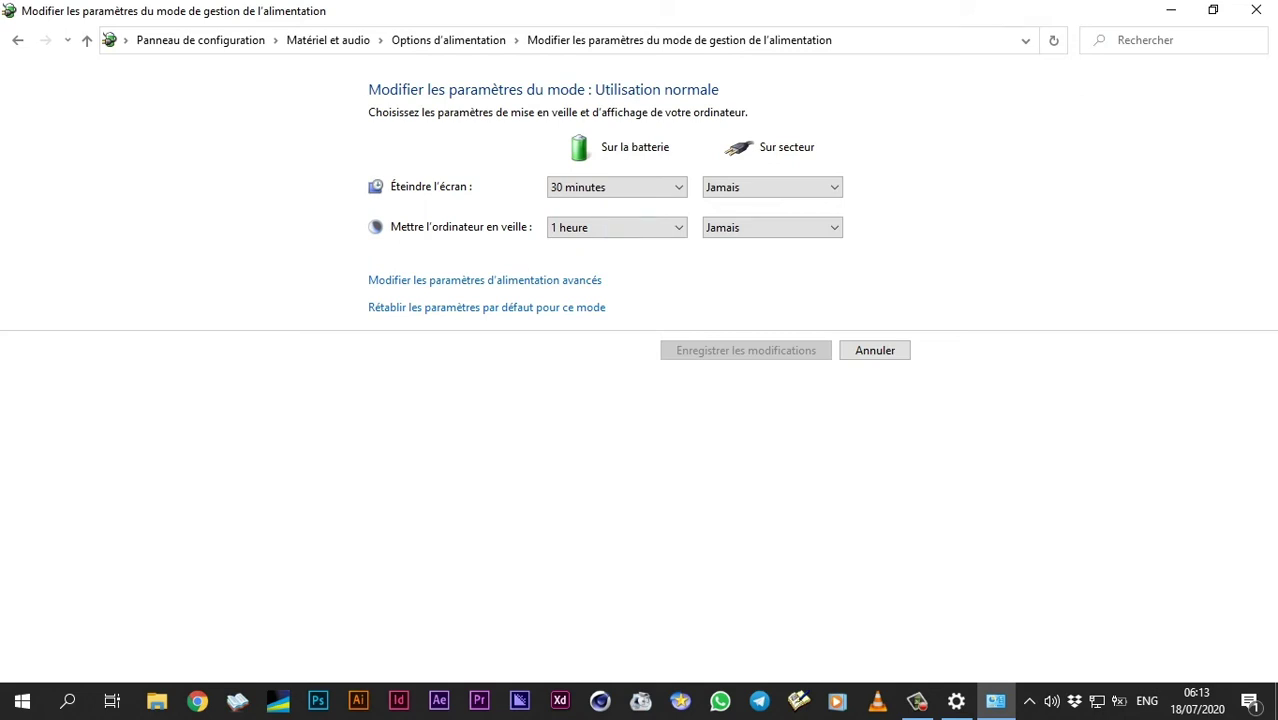
click(956, 700)
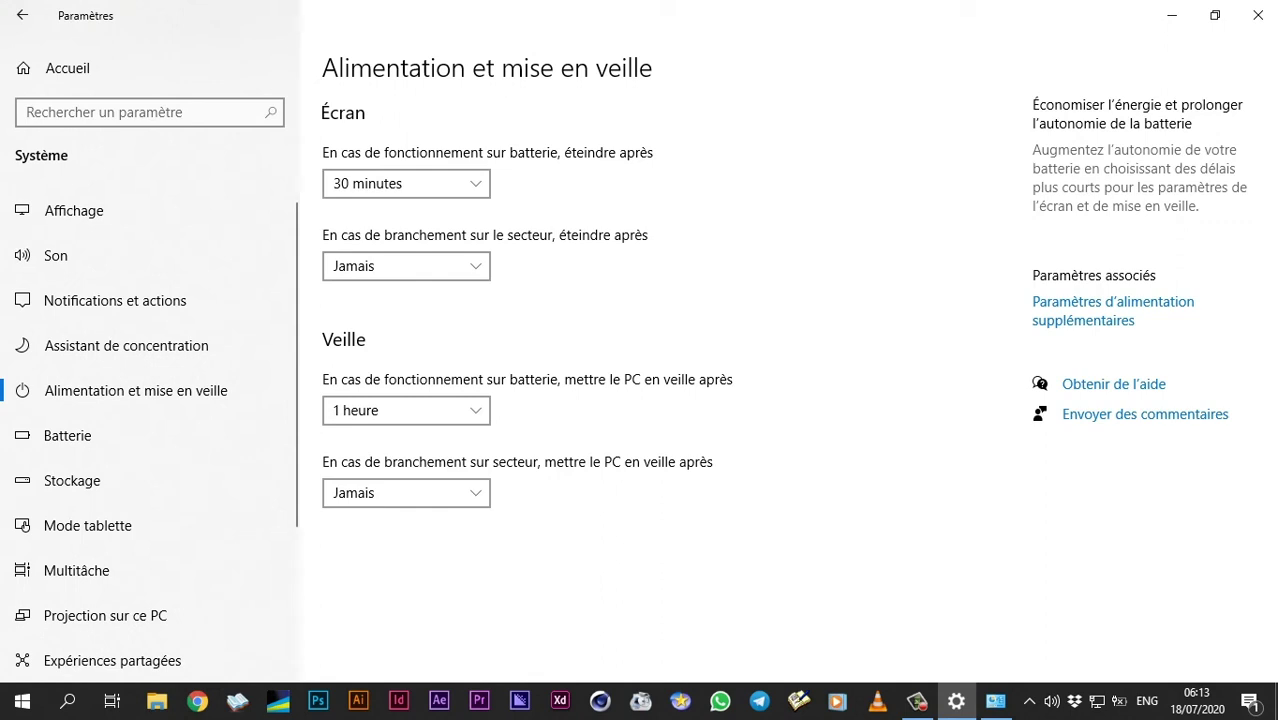
click(995, 700)
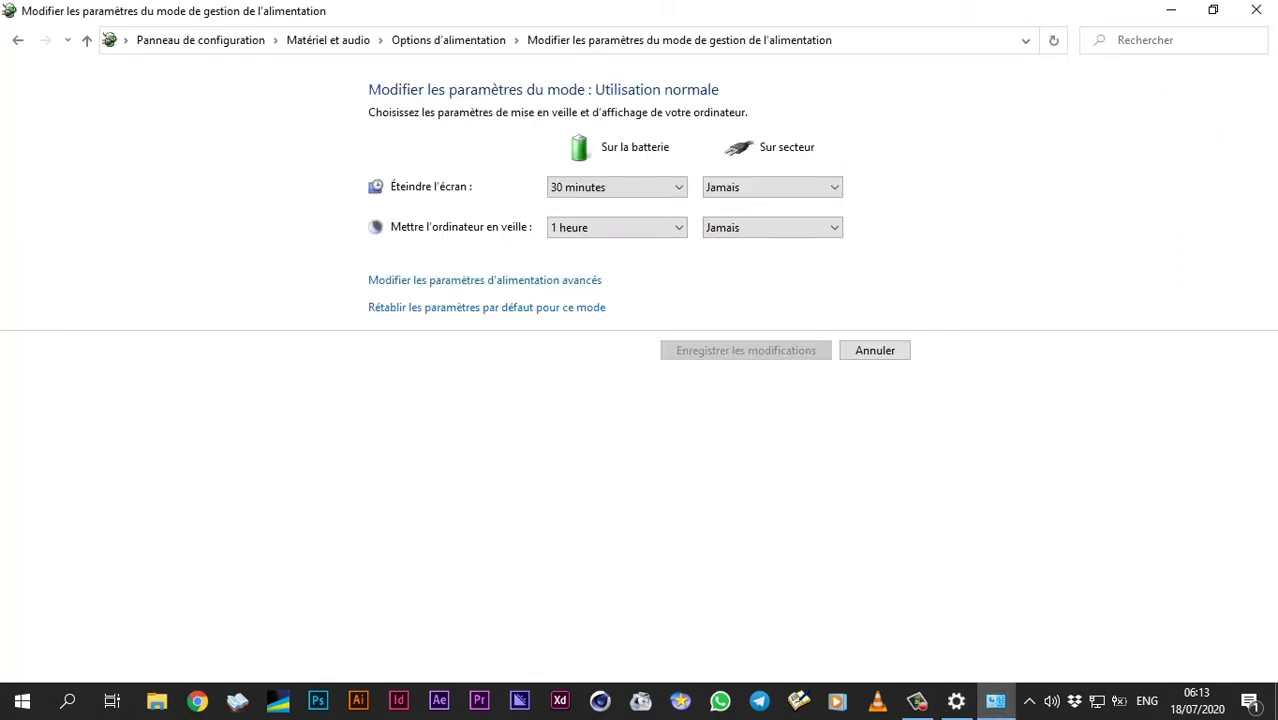
- View the power button action settings from the power options, and open the settings for closing the lid
key(alt+Left)
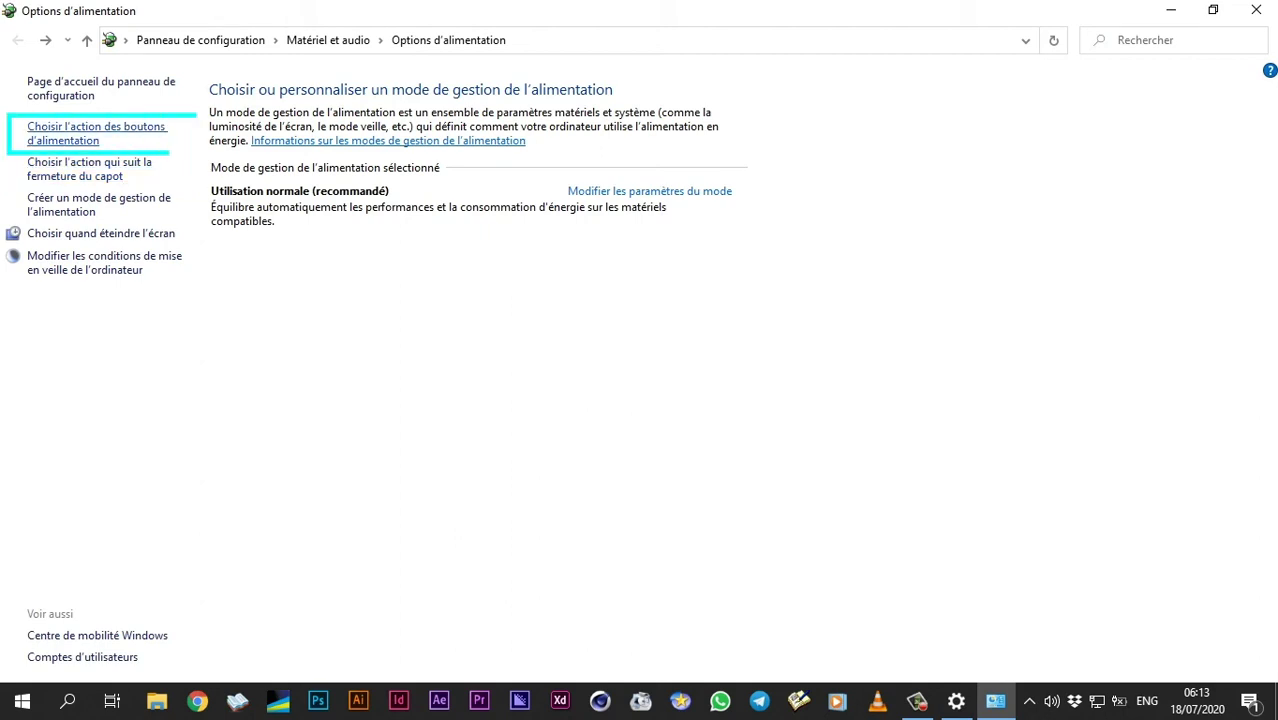
click(96, 133)
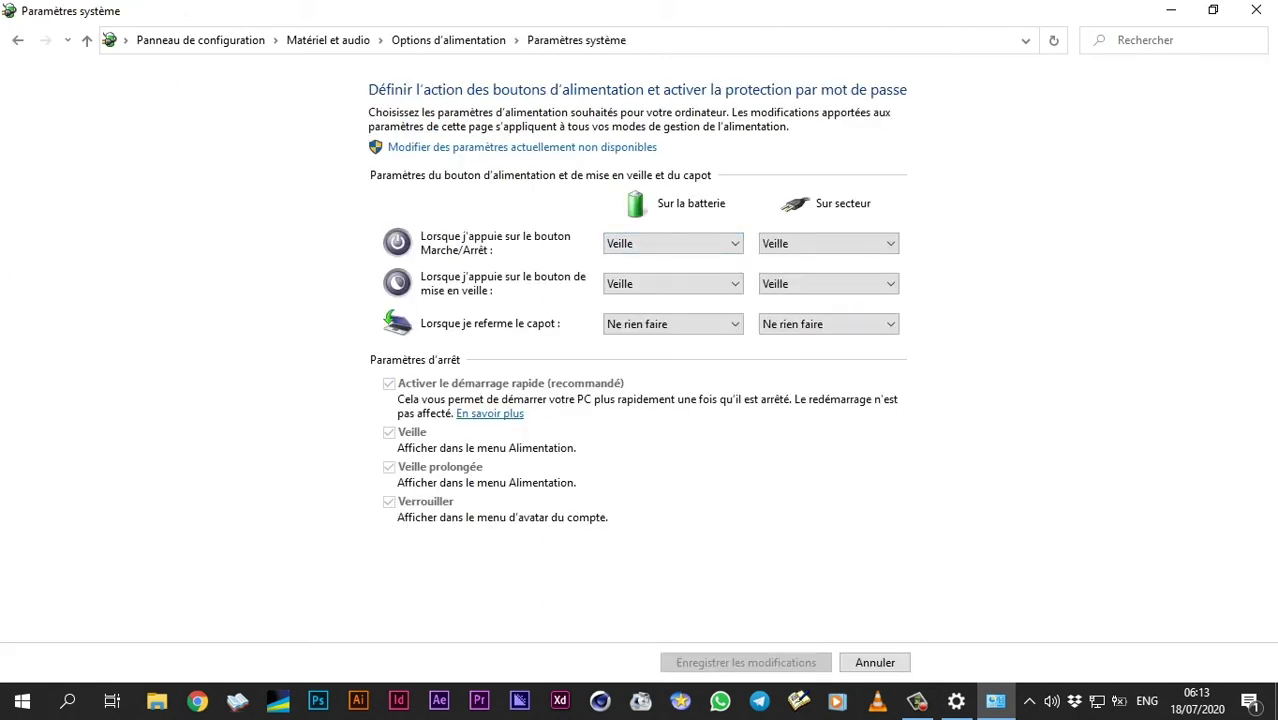
click(18, 40)
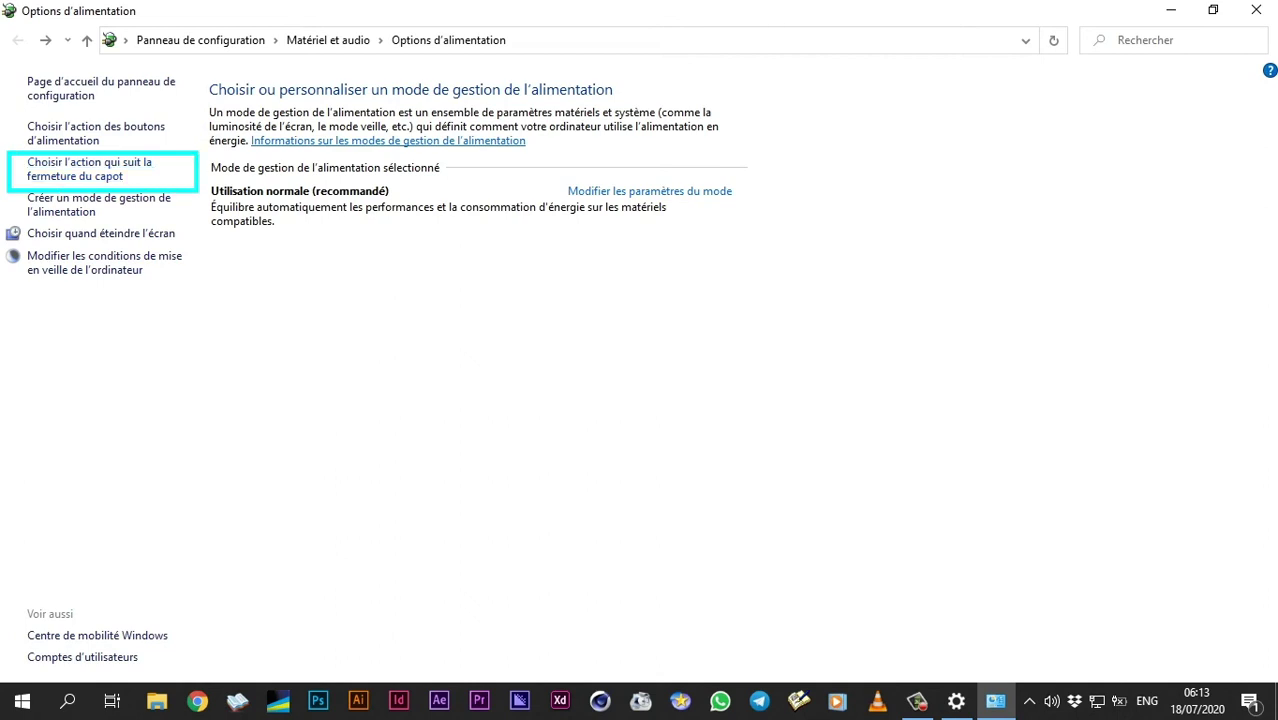
click(89, 169)
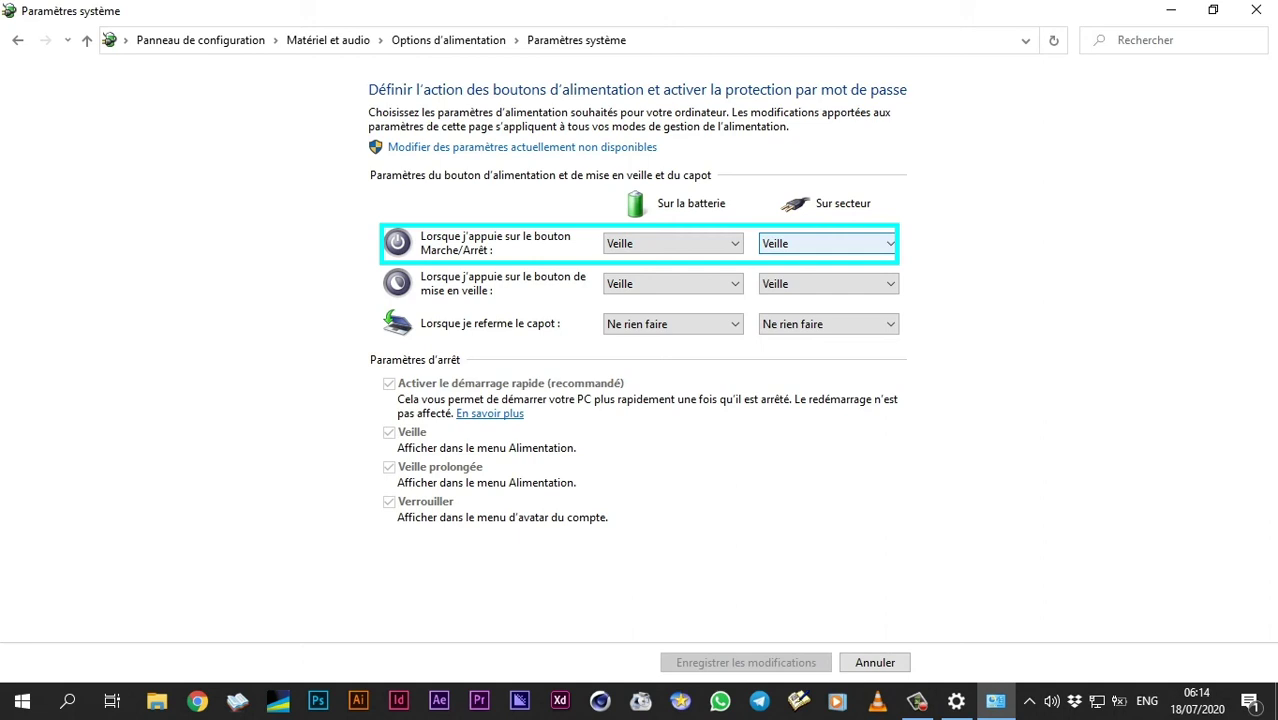
key(Tab)
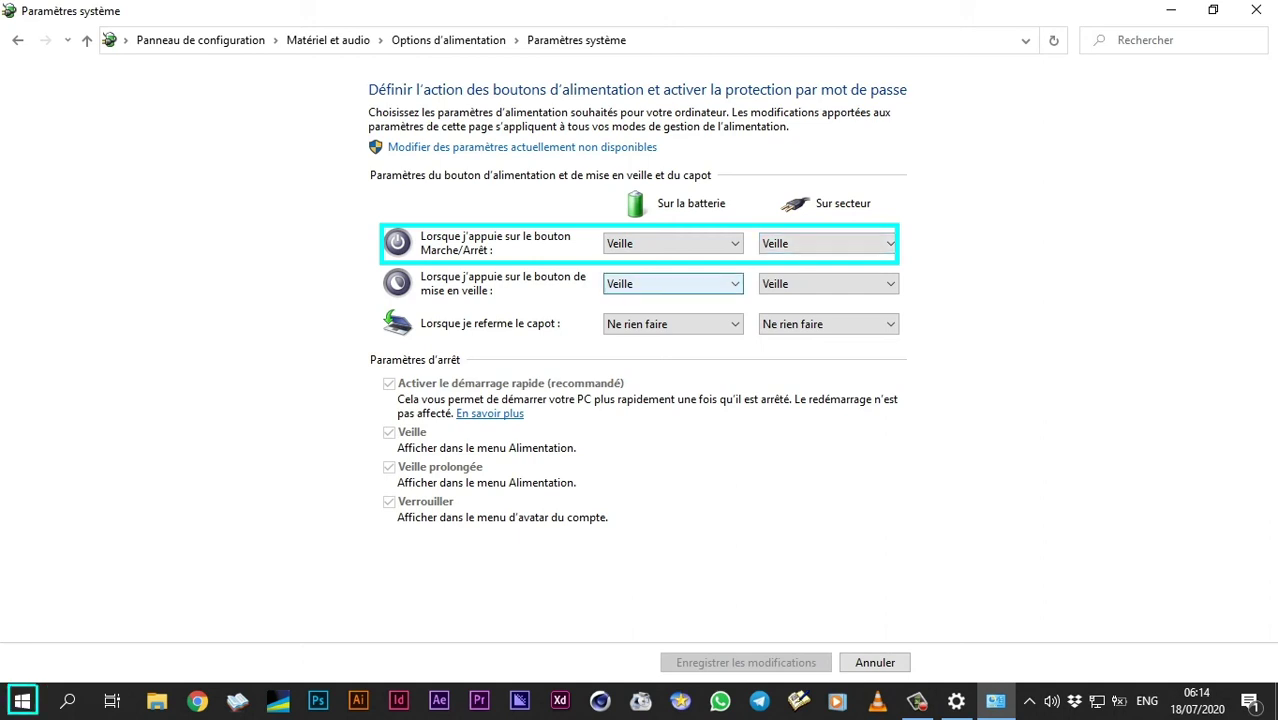
- Examine the Marche/Arrêt choices in the Start menu, including Mettre en veille, and close the list without choosing any
key(super)
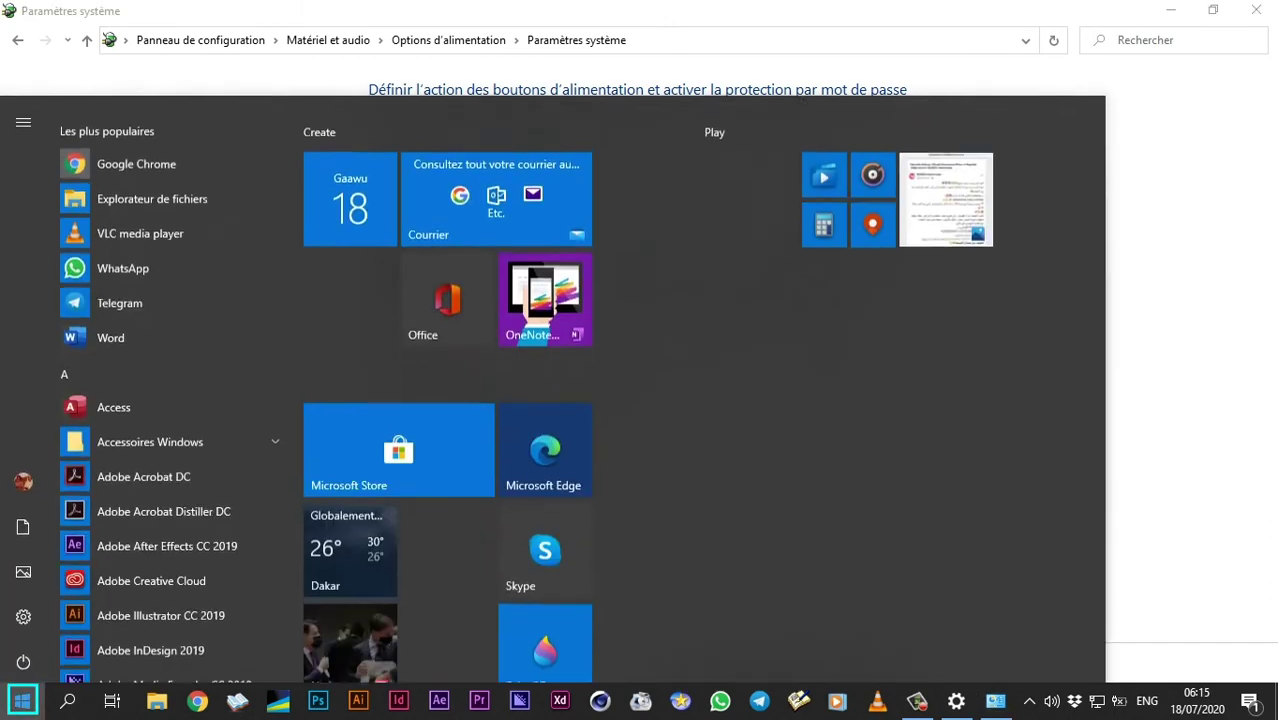
key(Up)
key(Return)
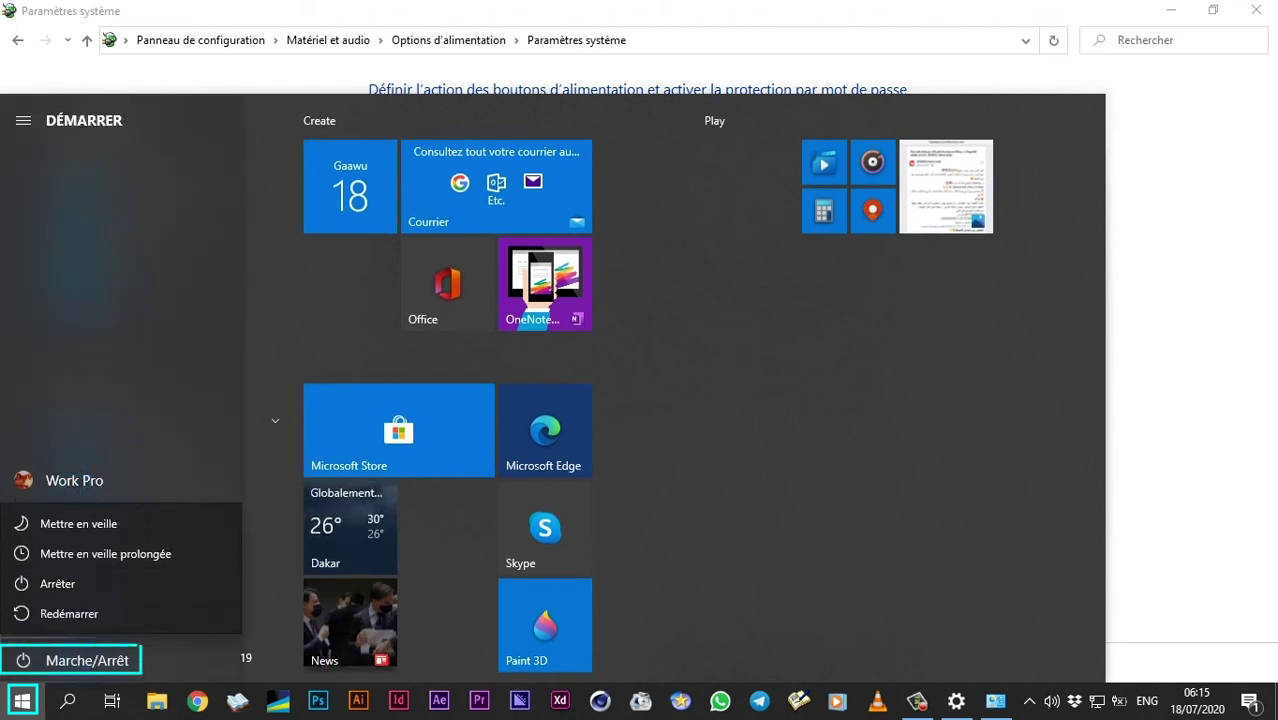
key(Up)
key(Up)
key(Up)
key(Up)
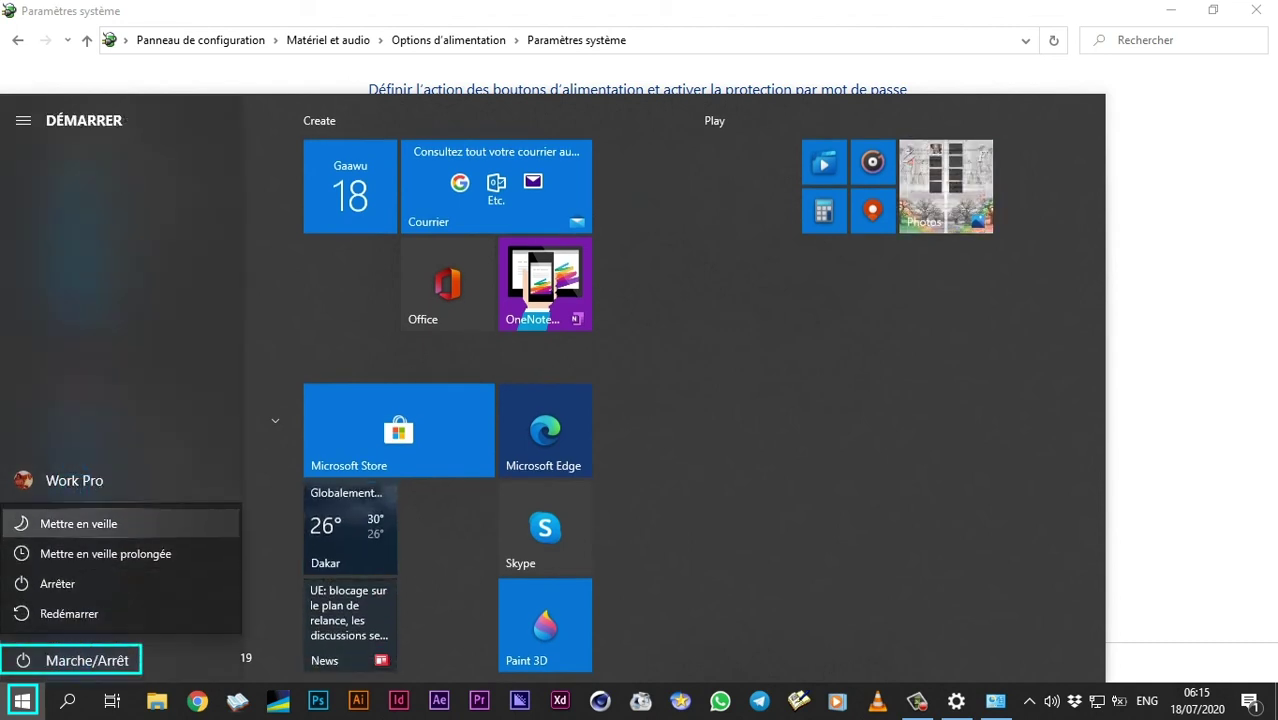
key(Down)
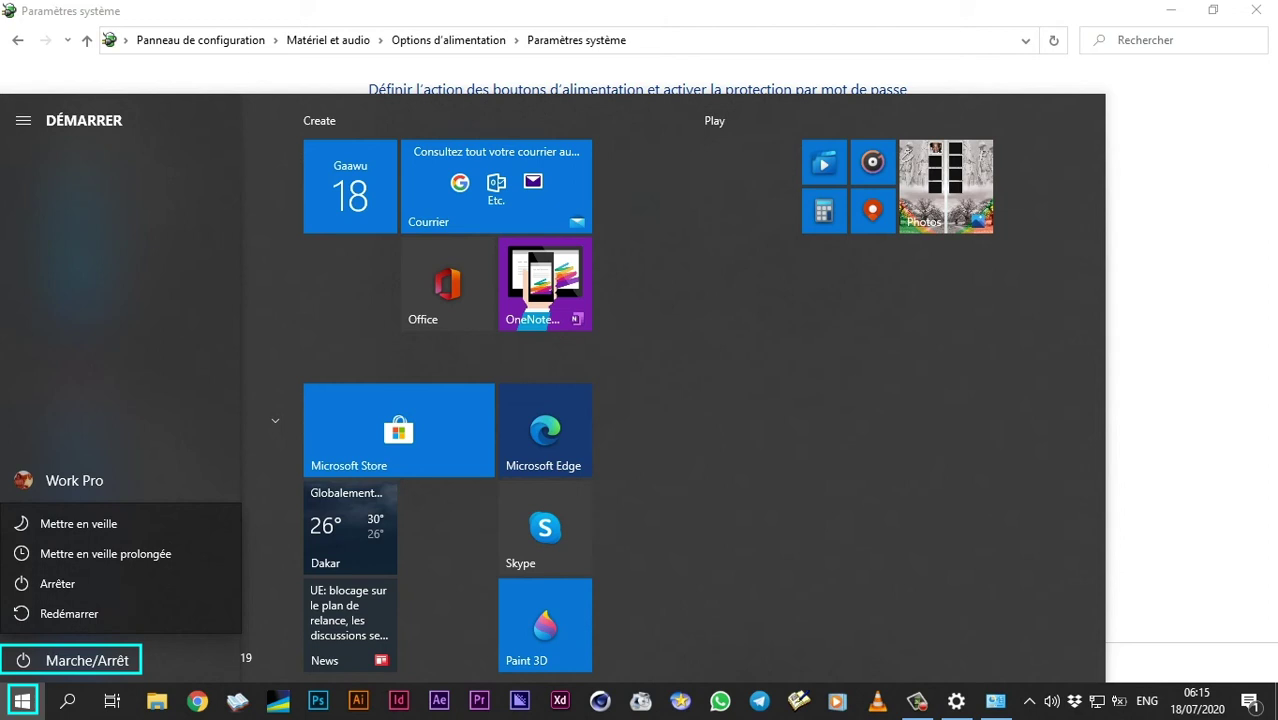
key(Escape)
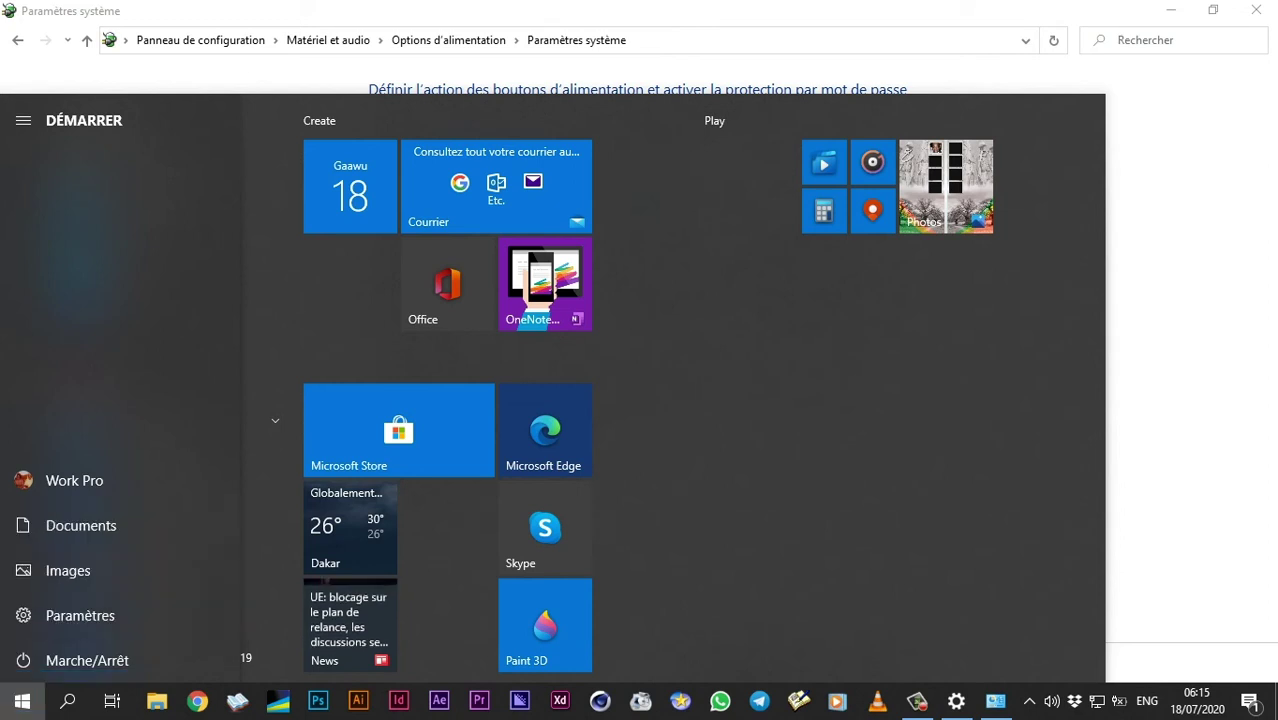
- Leave the Start menu and review the on-battery actions for closing the lid, keeping Ne rien faire
key(Escape)
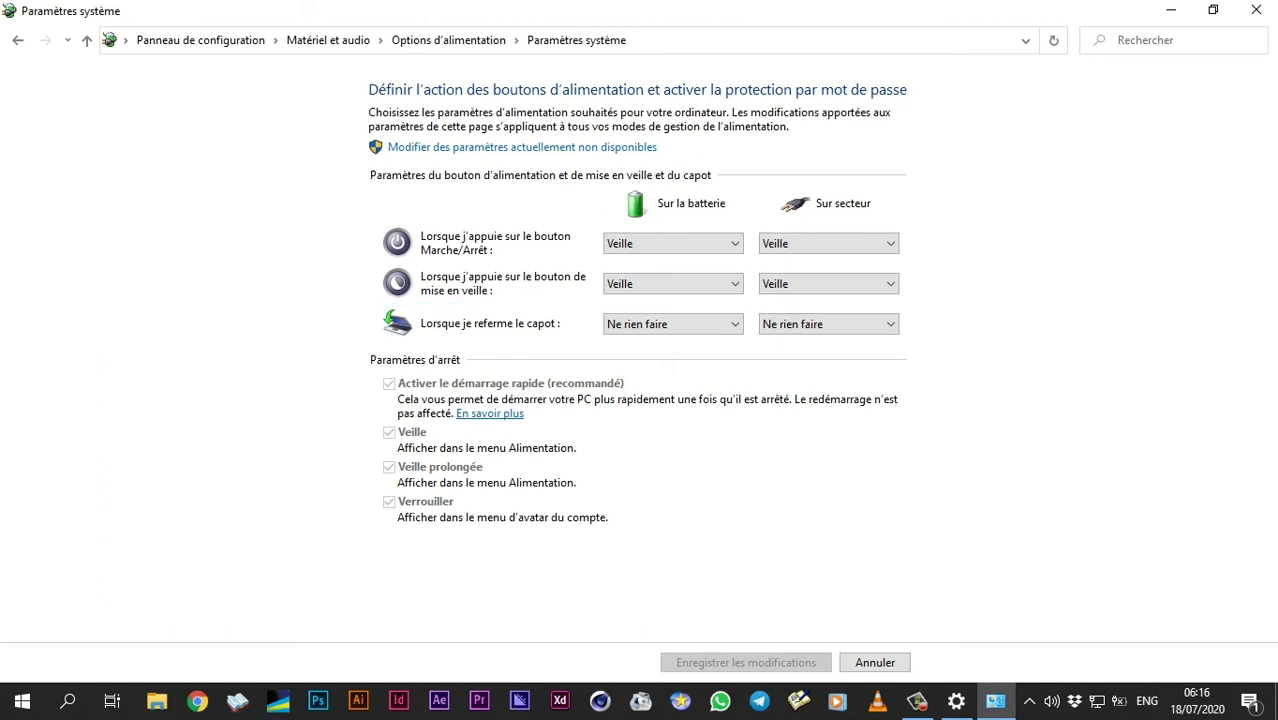
click(673, 324)
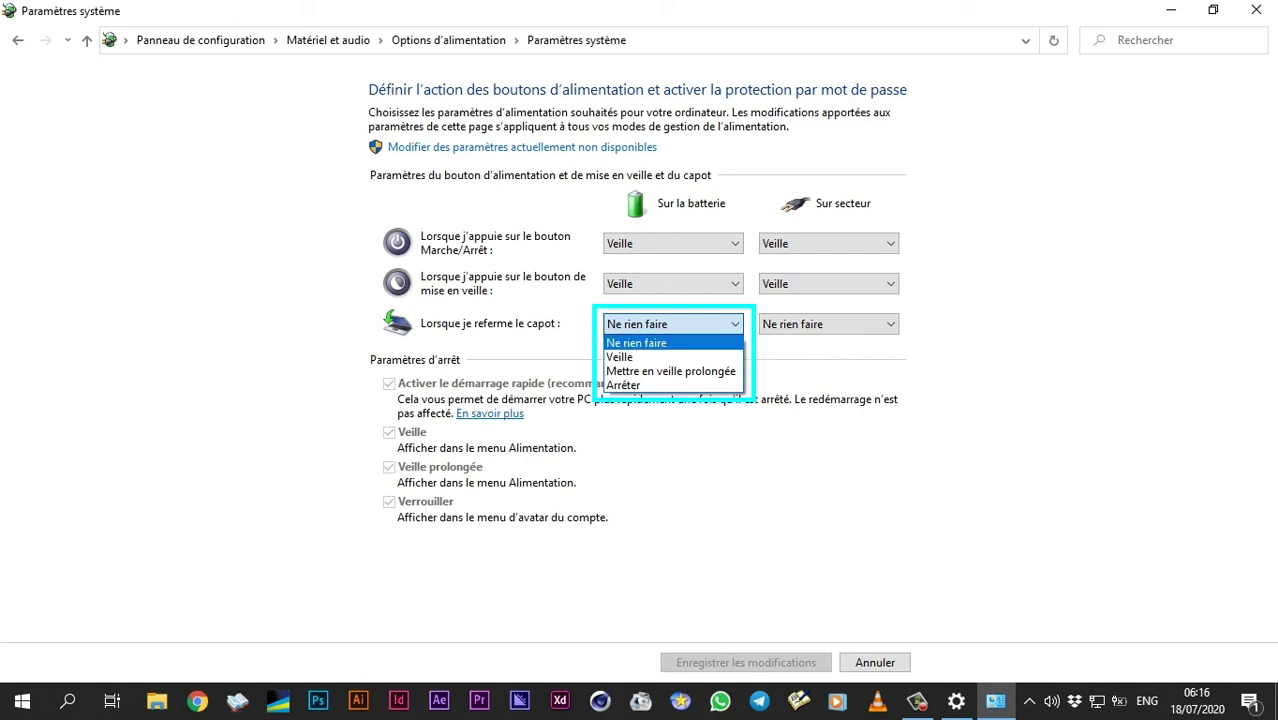
key(Return)
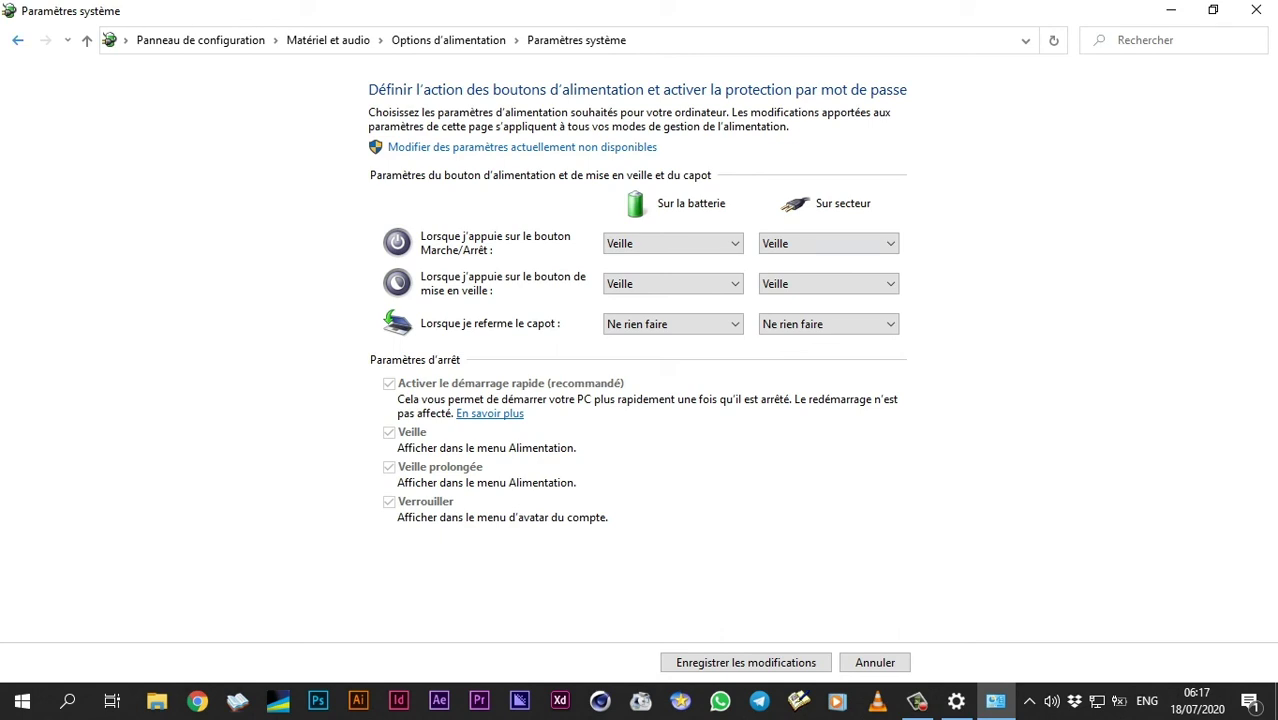
- Return to the power options, view the plan's screen-off and sleep delays, and compare them with the Settings window
key(alt+Left)
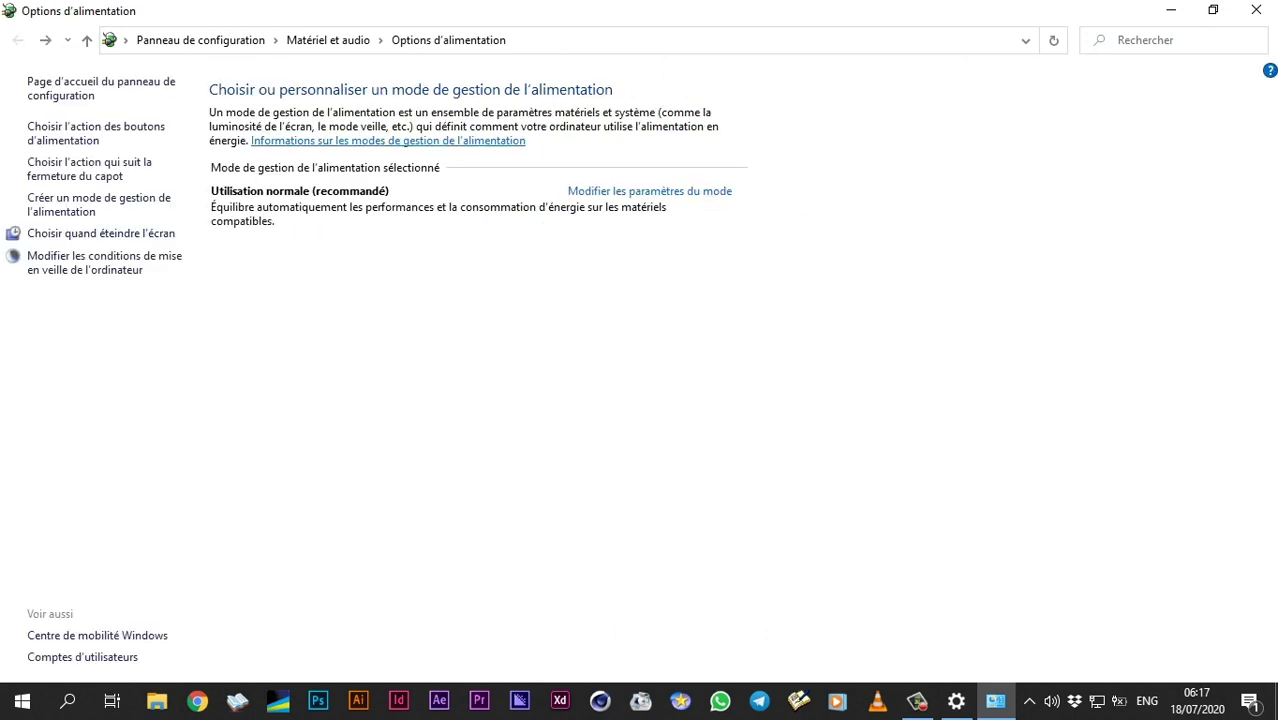
click(100, 233)
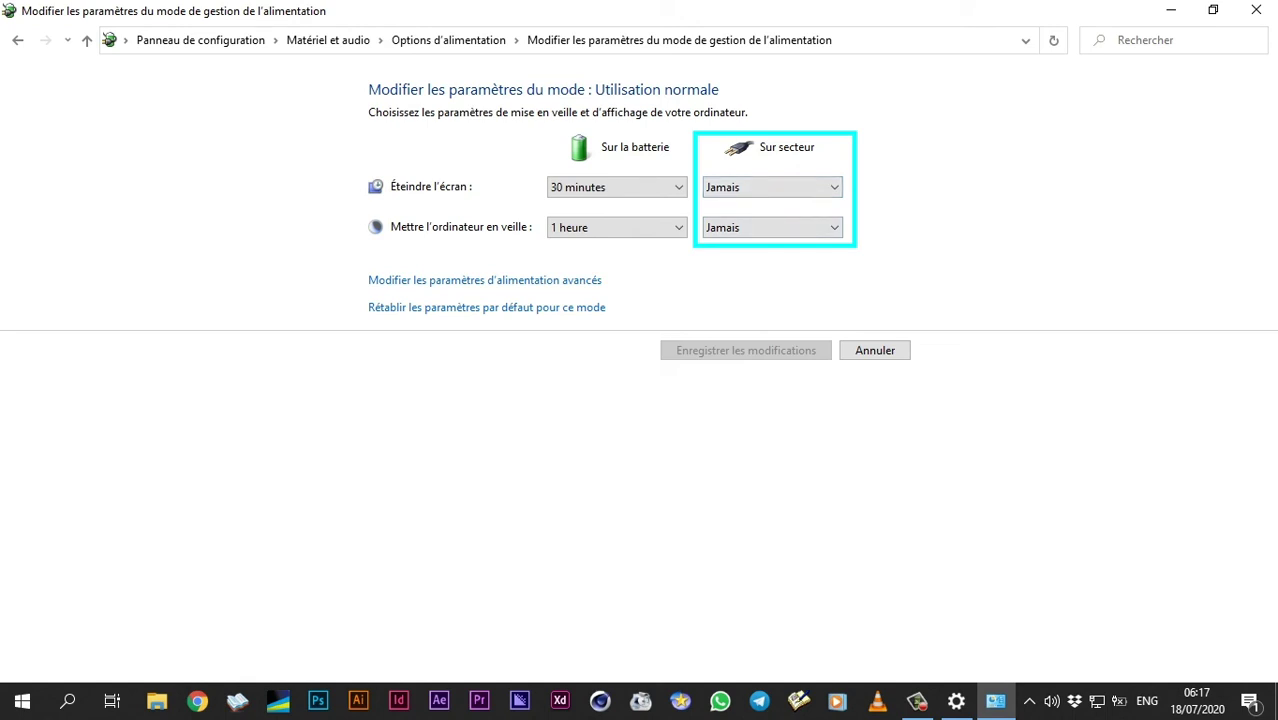
click(956, 701)
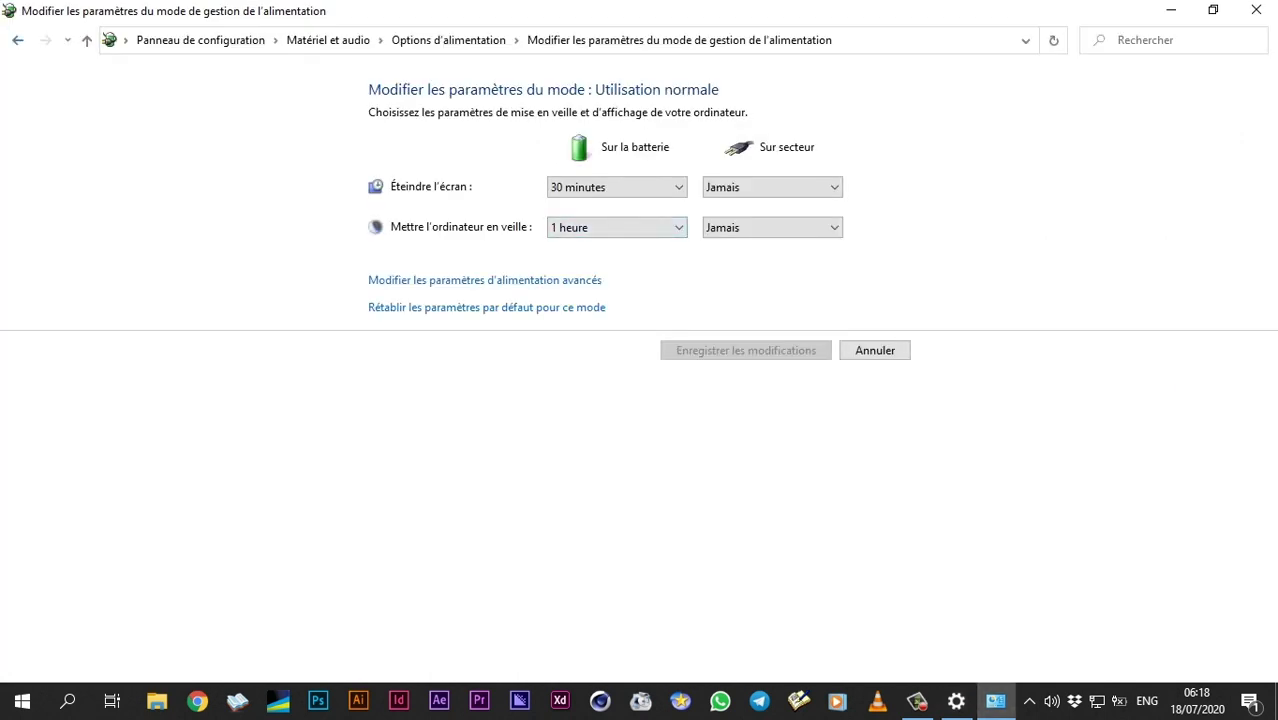
- Reopen the lid-closing action settings, and check the Start menu's Marche/Arrêt choices, including Mettre en veille prolongée, without choosing any
click(18, 40)
click(89, 168)
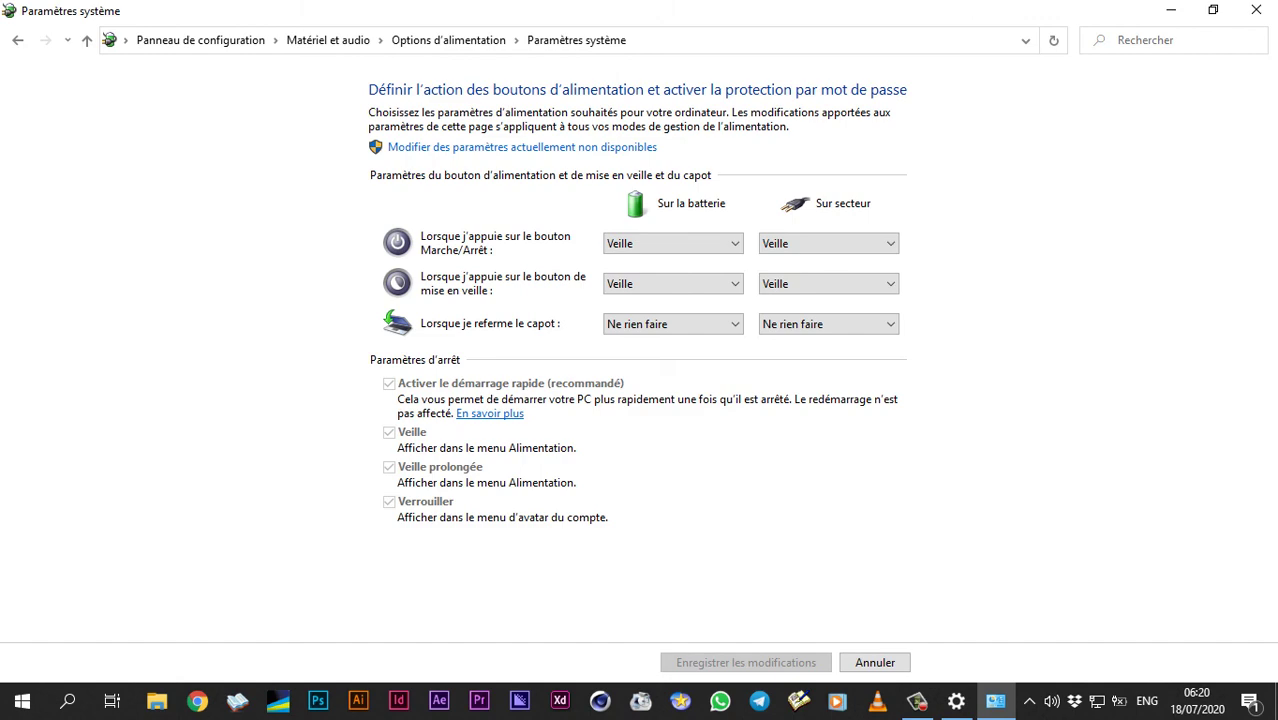
click(22, 700)
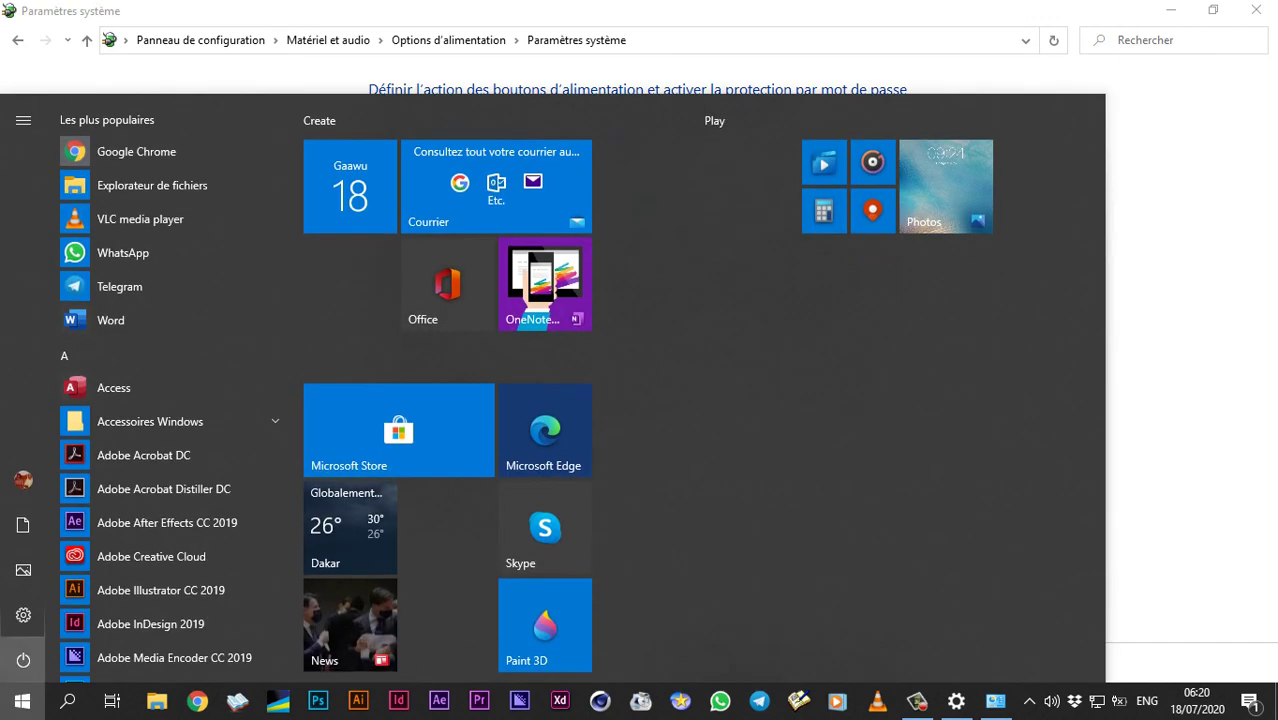
click(22, 660)
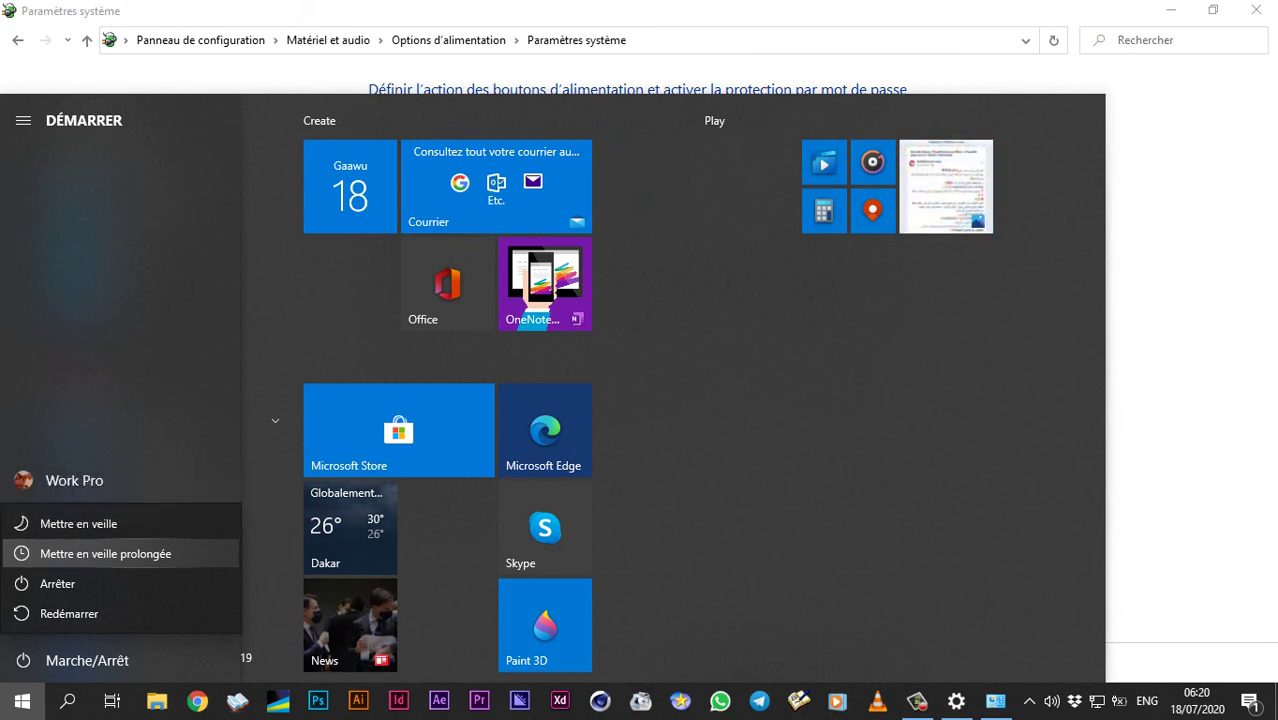
key(Escape)
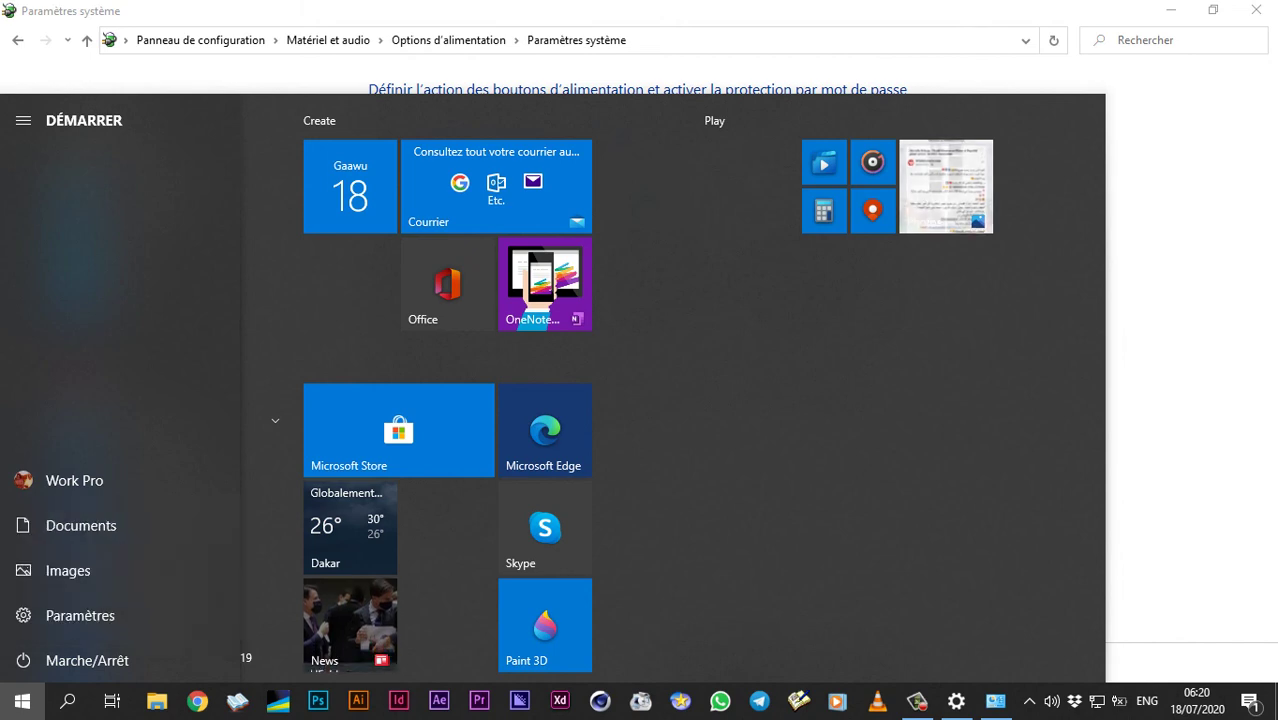
key(Escape)
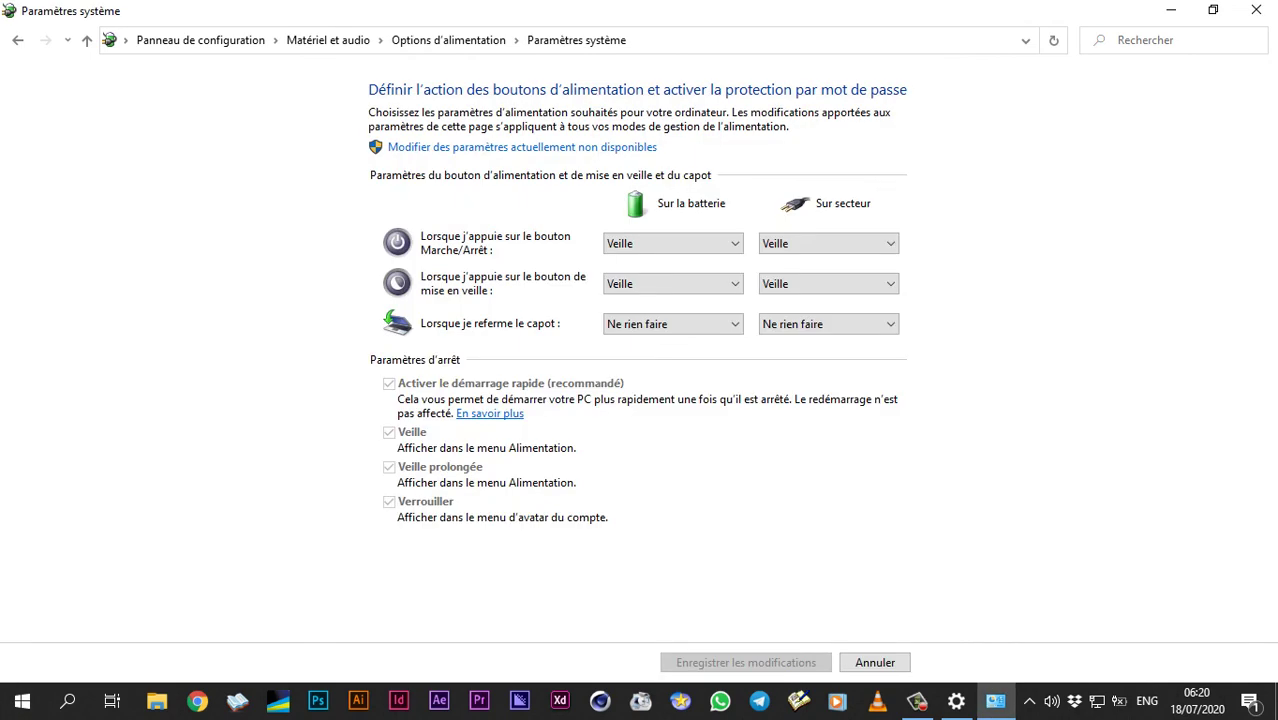